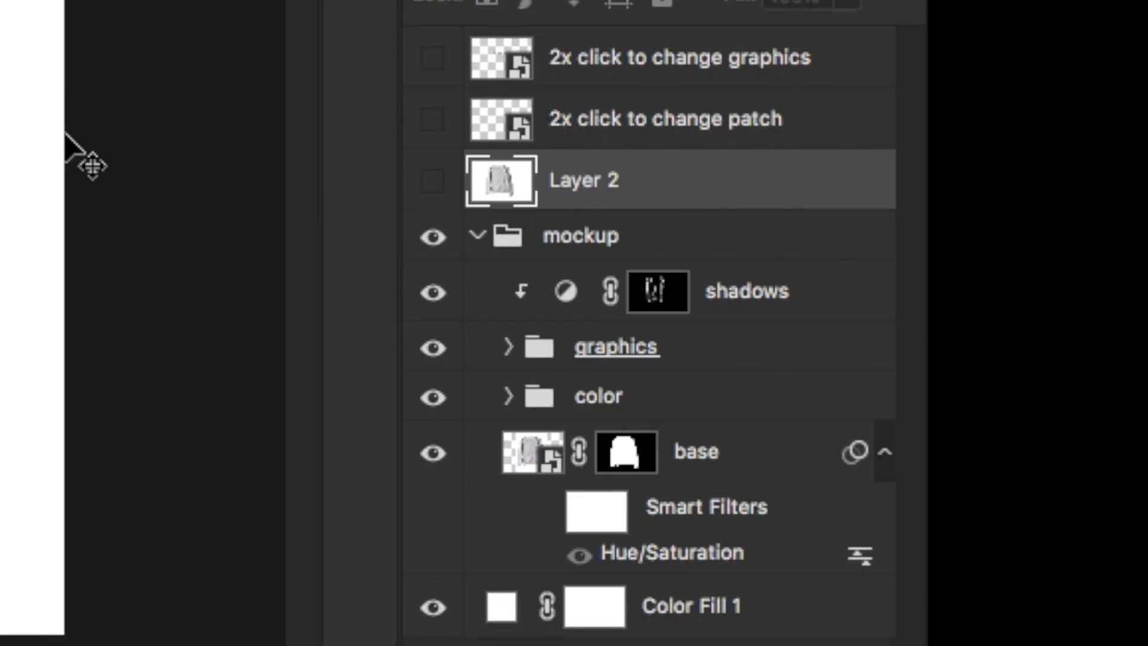
# - Expand the graphics and graphic groups to reveal the graphics - crewneck layer
pyautogui.click(510, 347)
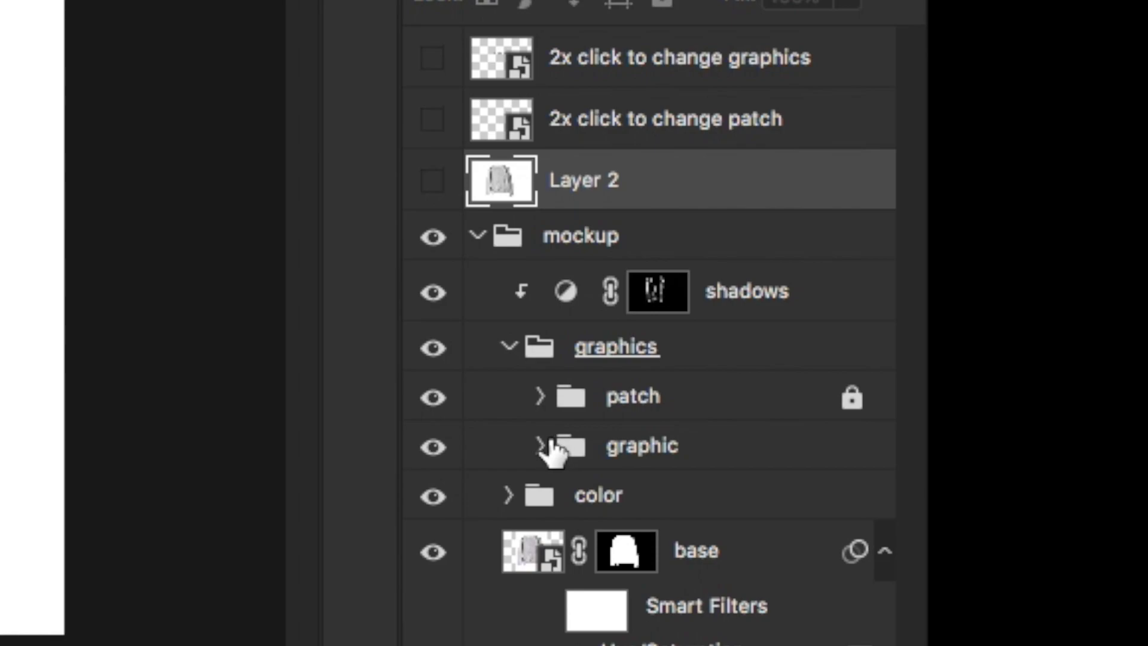
pyautogui.click(541, 447)
pyautogui.scroll(-8, 541, 452)
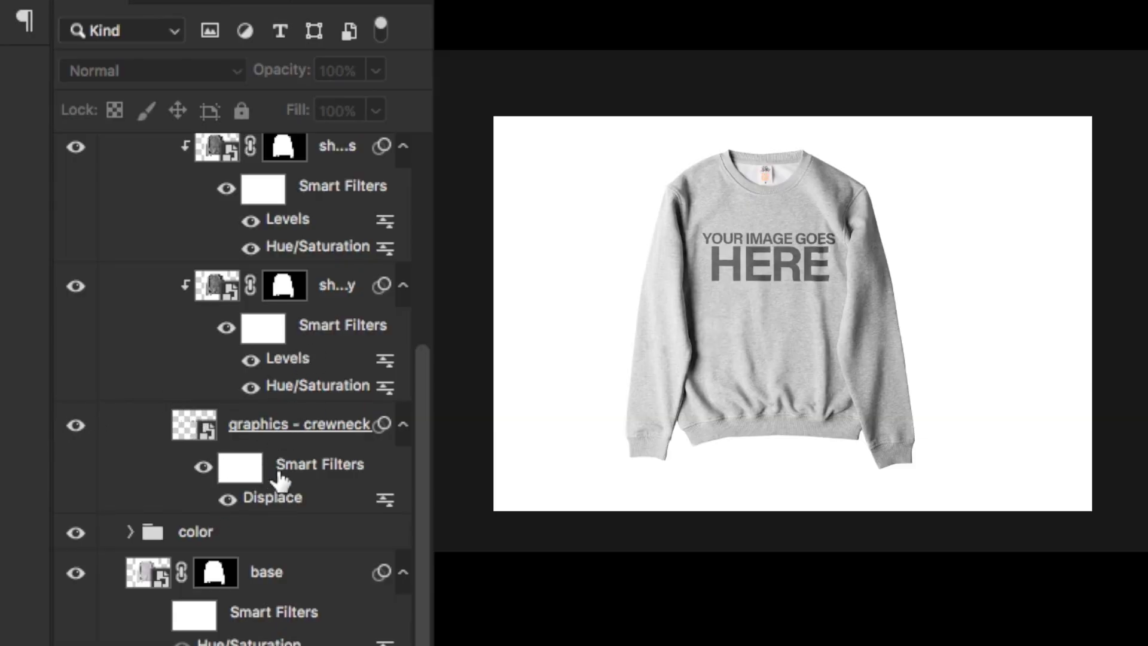
# - Toggle the Displace smart filter off and on to compare the graphic with and without displacement
pyautogui.click(228, 499)
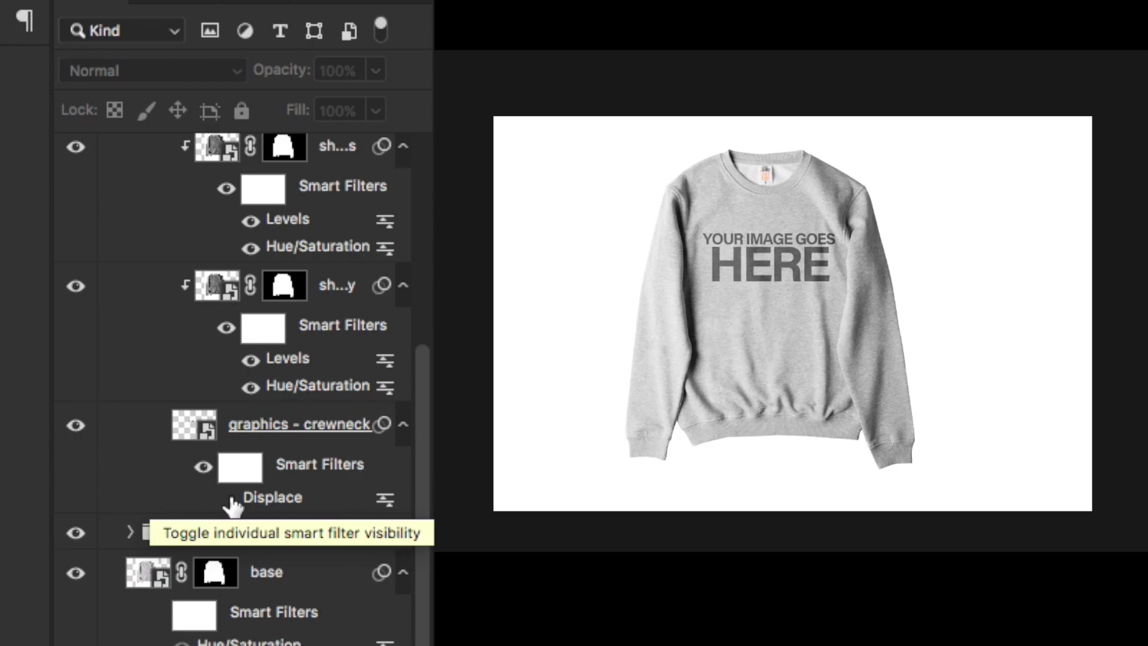
pyautogui.hotkey('ctrl', '+')
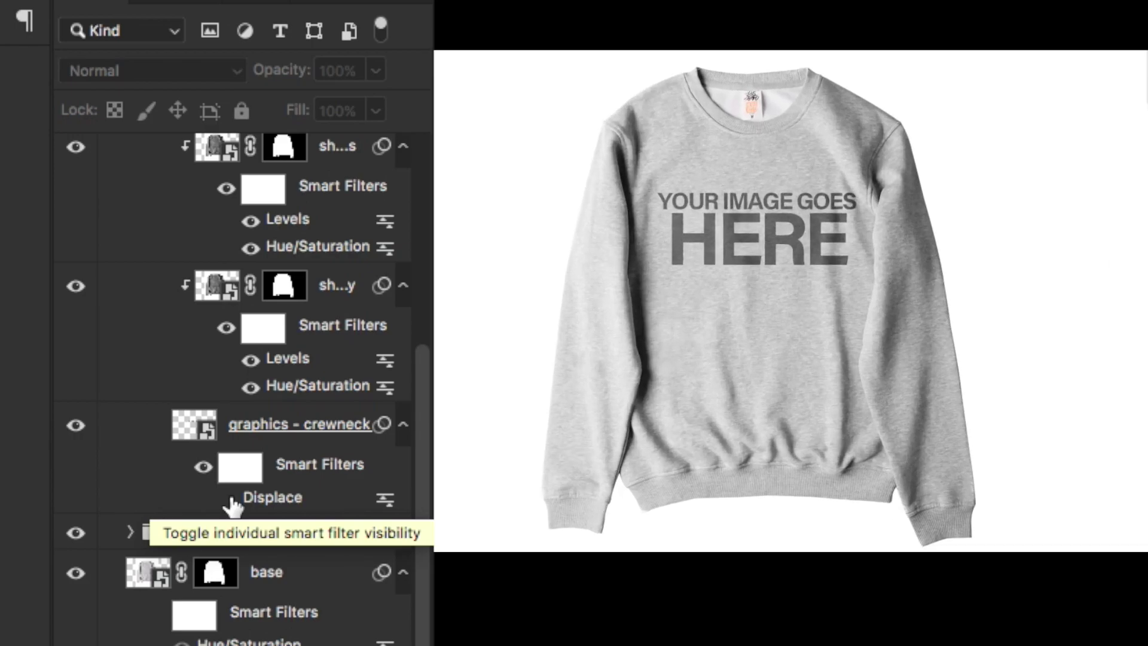
pyautogui.click(227, 499)
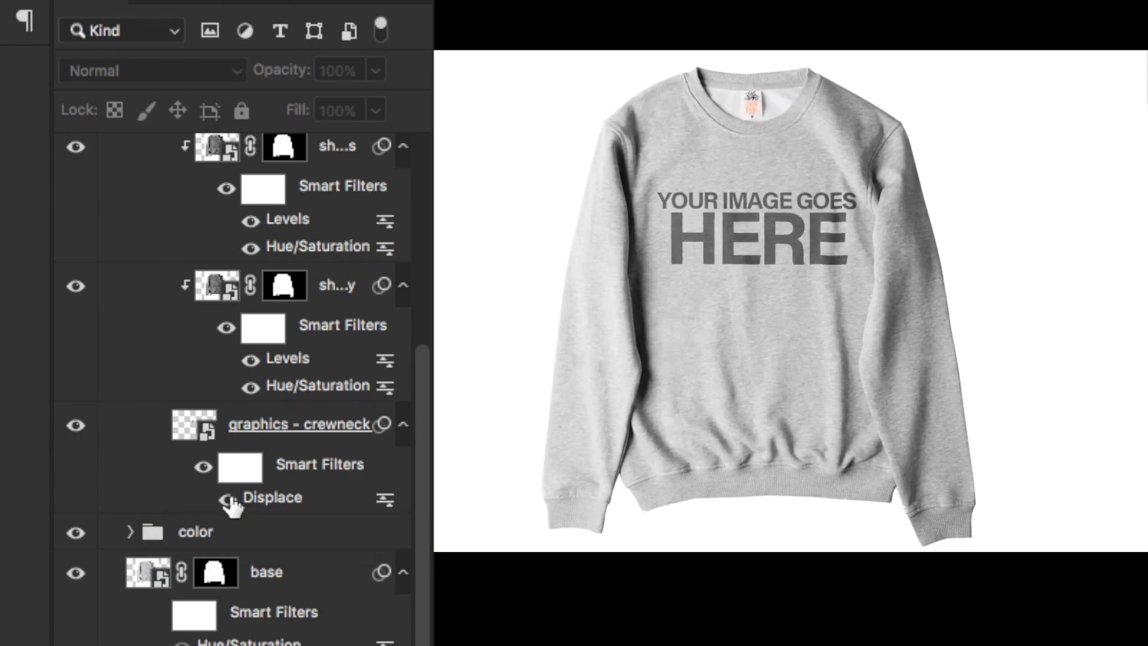
pyautogui.click(227, 500)
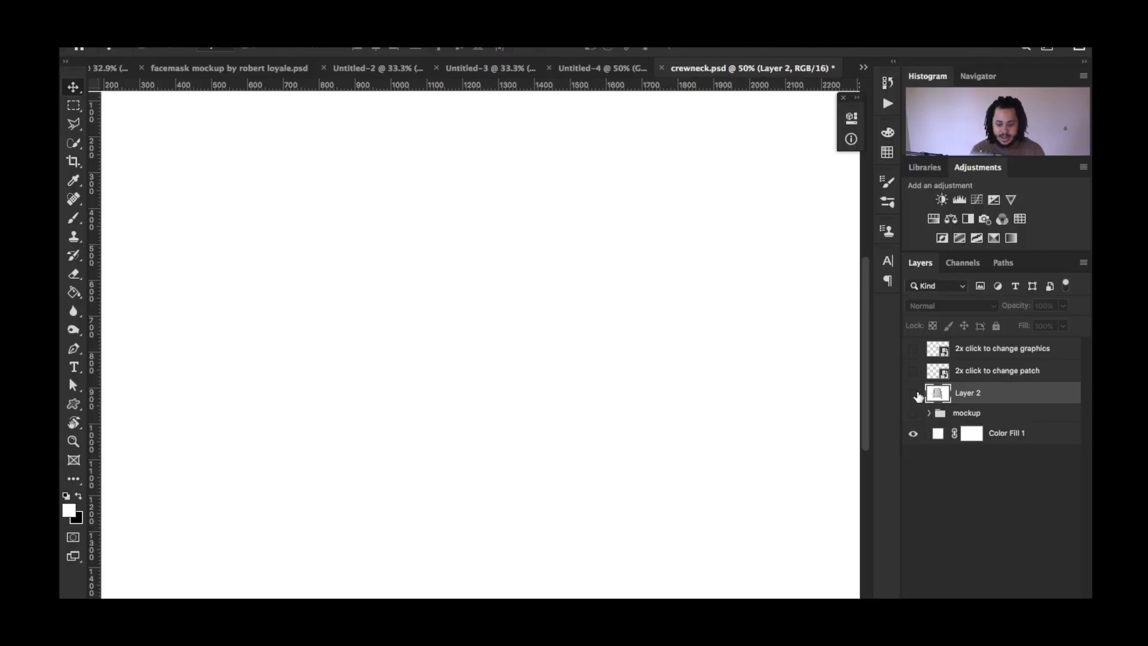
# - Show Layer 2, convert it to a smart object, and open its contents as Layer 2.psb
pyautogui.click(913, 393)
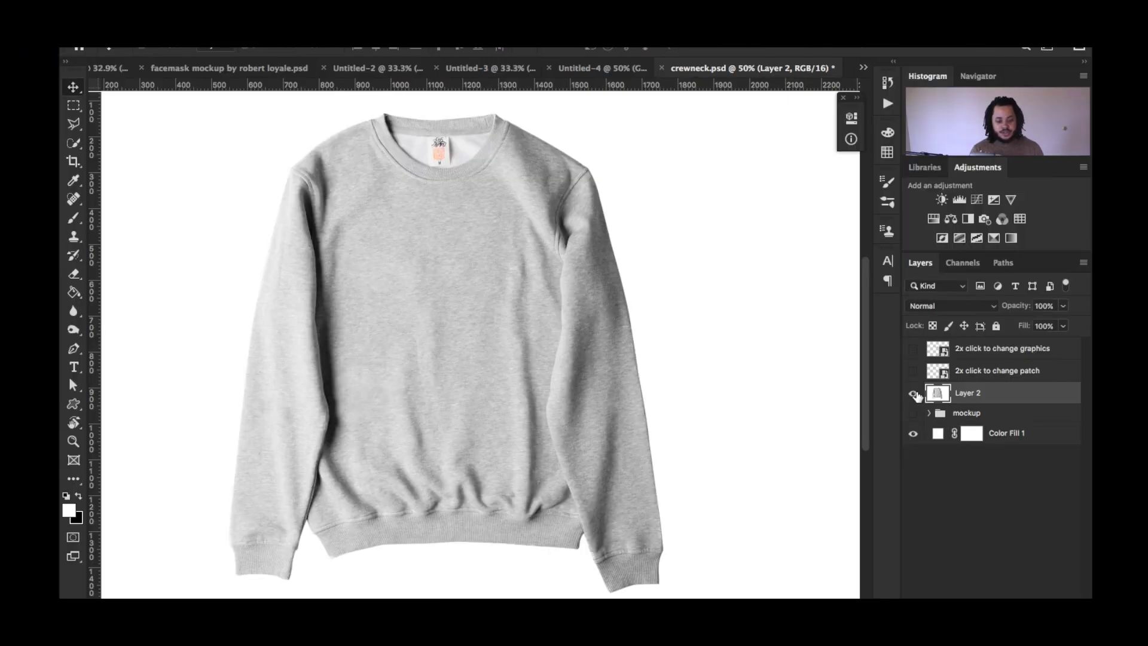
pyautogui.hotkey('ctrl', '-')
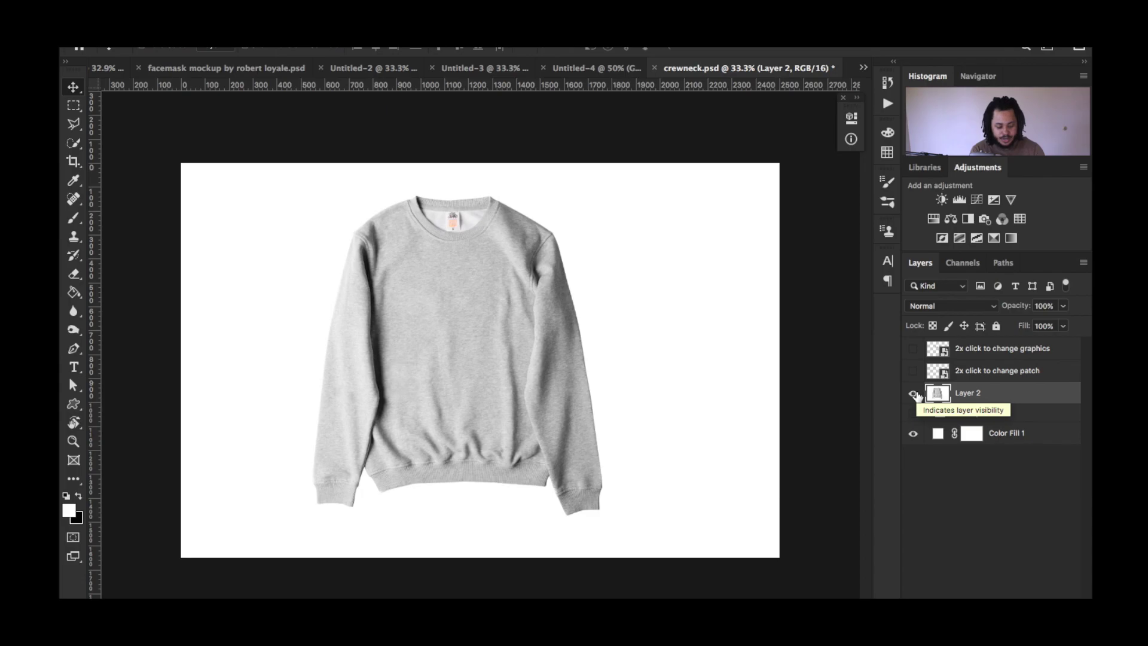
pyautogui.click(1083, 263)
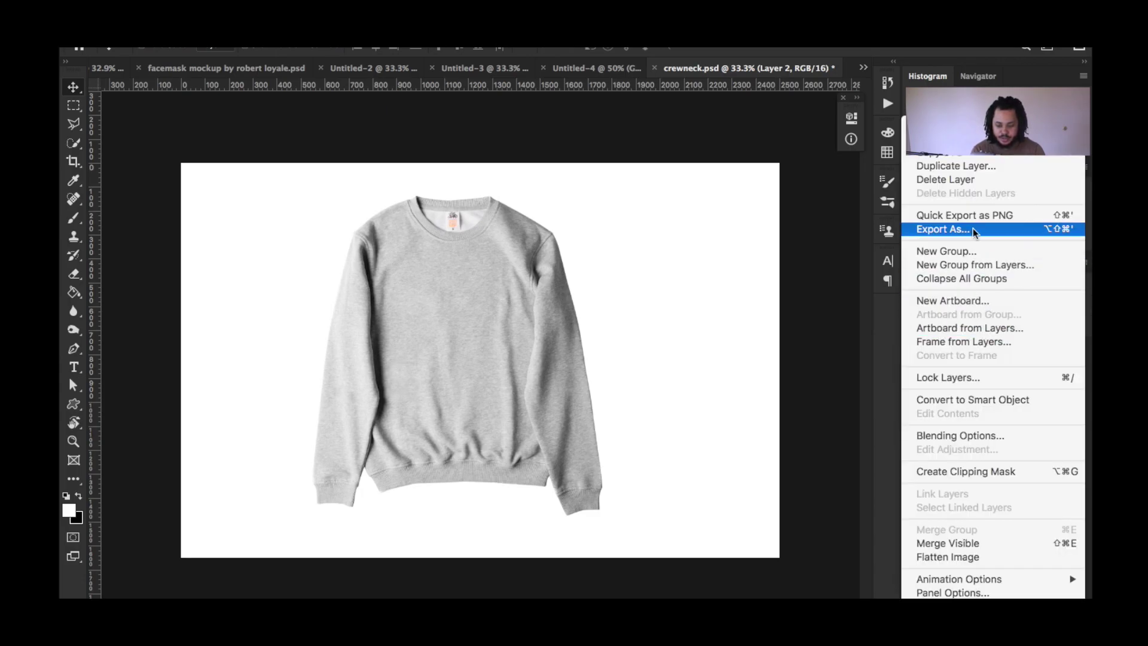
pyautogui.click(1004, 402)
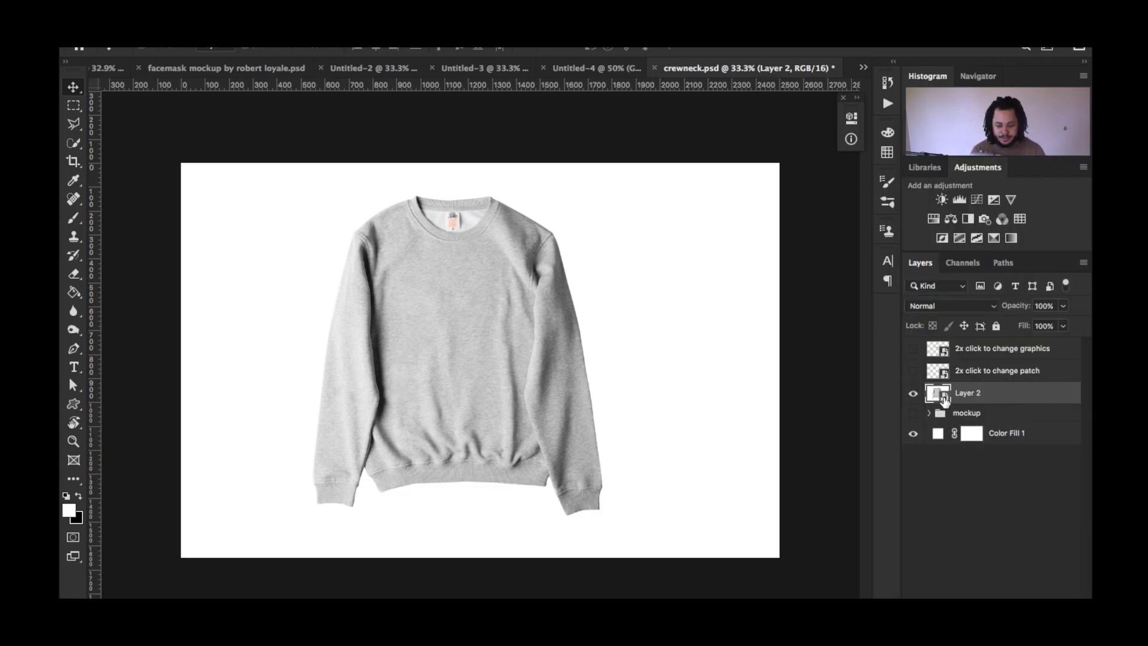
pyautogui.doubleClick(942, 397)
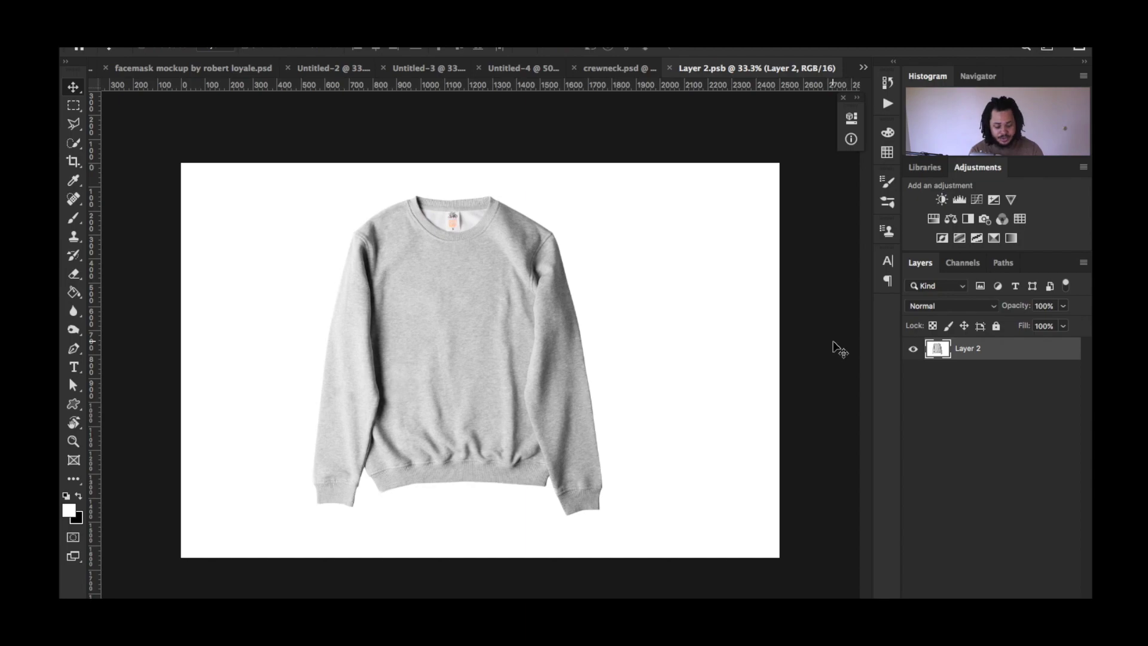
# - Desaturate the sweatshirt with Hue/Saturation at Saturation -100
pyautogui.hotkey('ctrl', 'u')
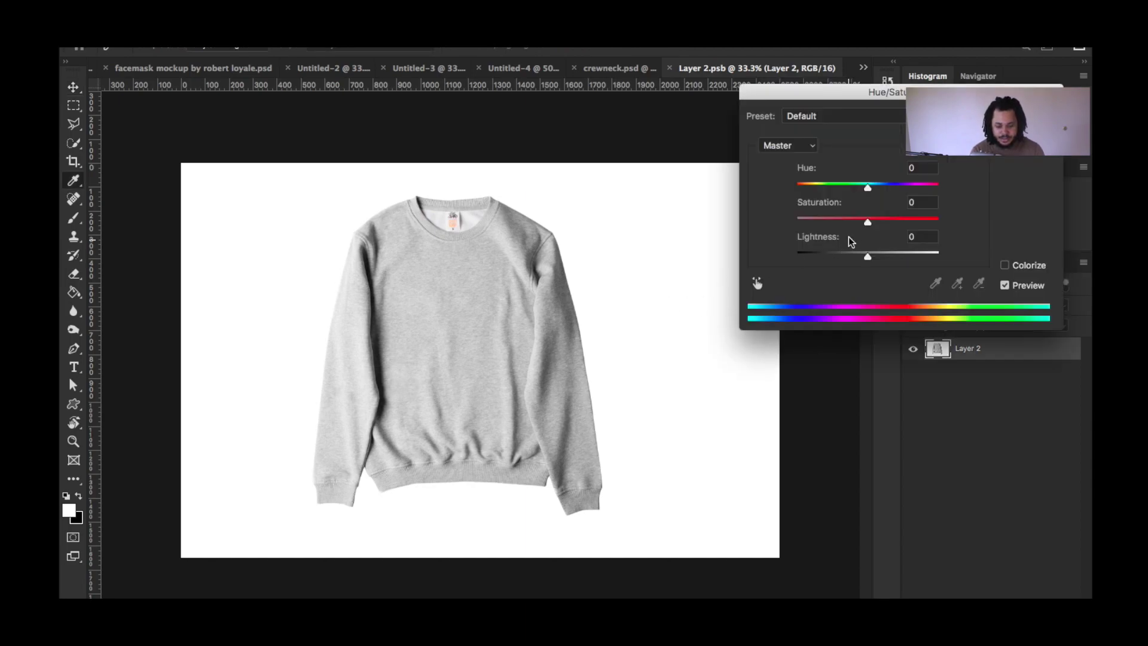
pyautogui.moveTo(867, 221); pyautogui.dragTo(759, 220)
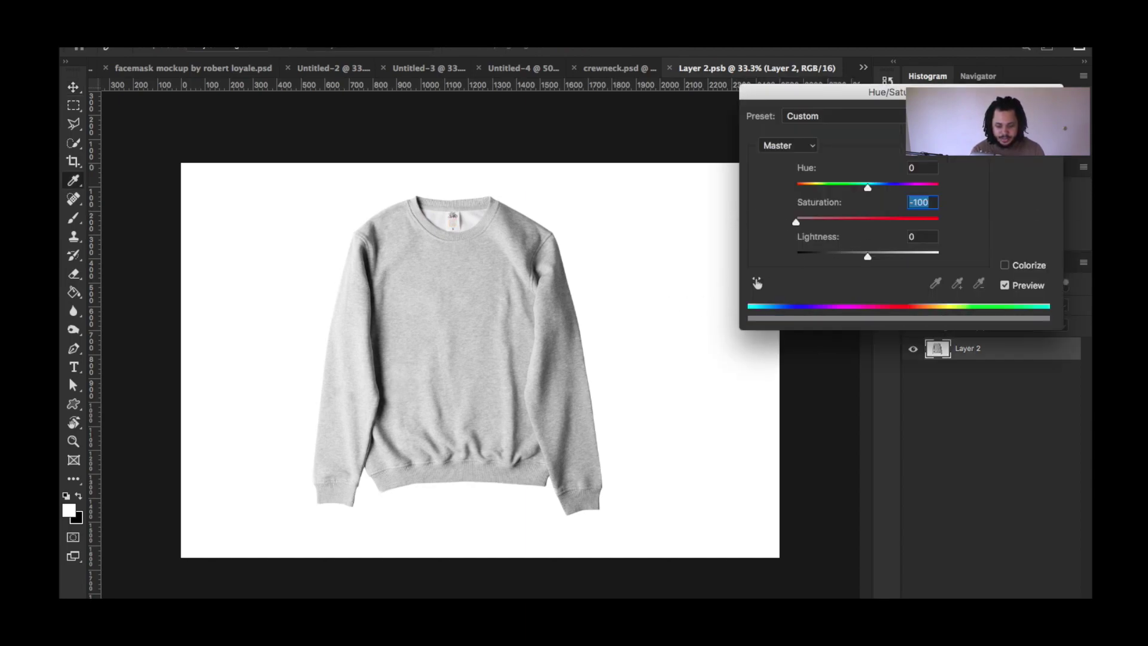
pyautogui.press('Return')
# - Apply a Levels adjustment with input values 114, 0.75 and 234 to boost contrast
pyautogui.hotkey('ctrl', 'l')
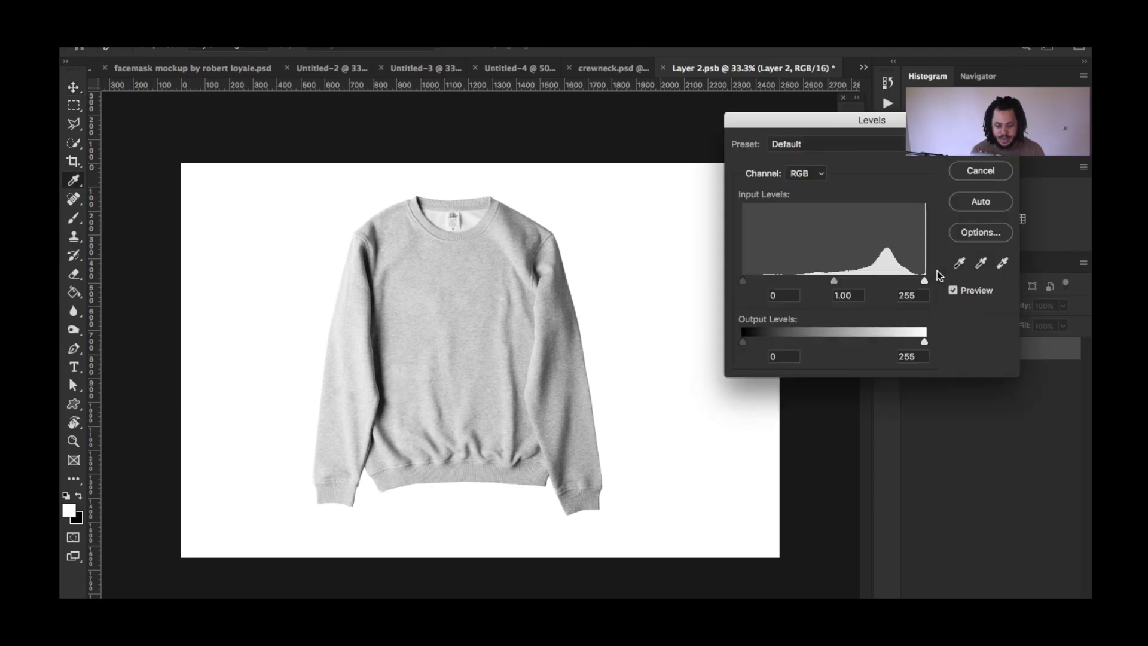
pyautogui.moveTo(742, 288); pyautogui.dragTo(817, 286)
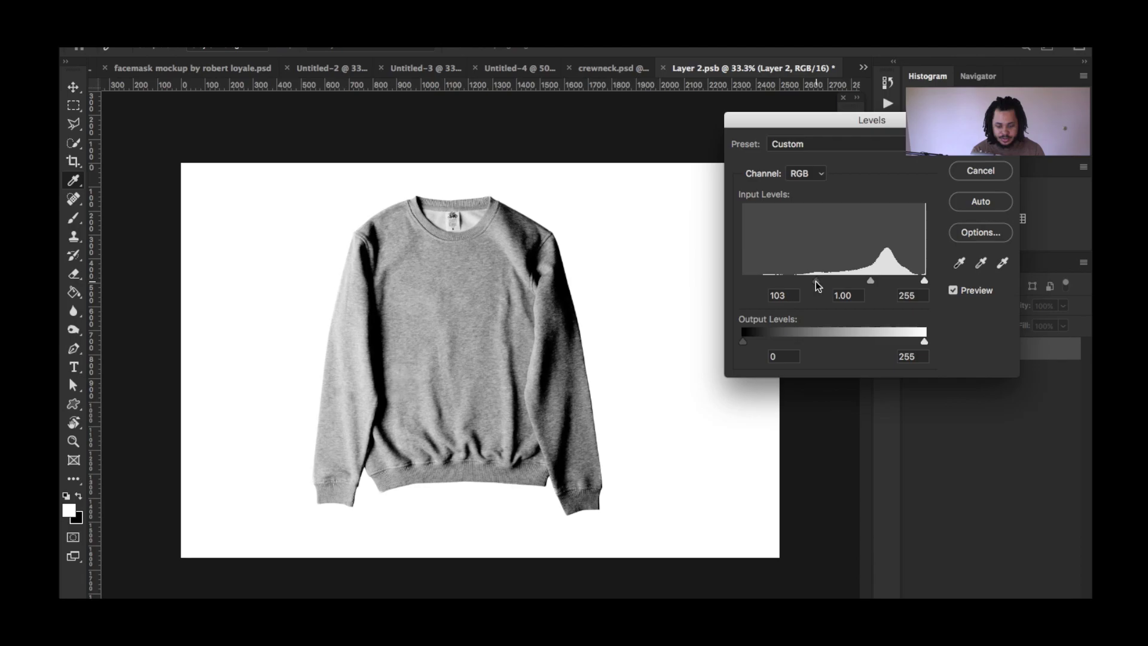
pyautogui.click(817, 285)
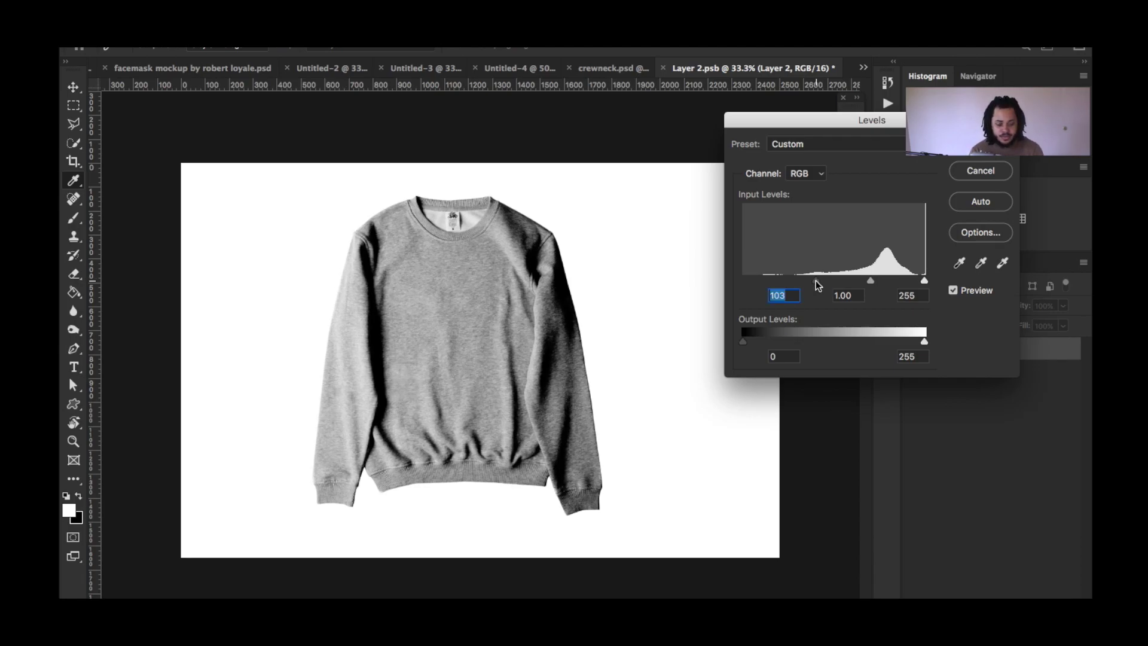
pyautogui.moveTo(817, 286); pyautogui.dragTo(910, 284)
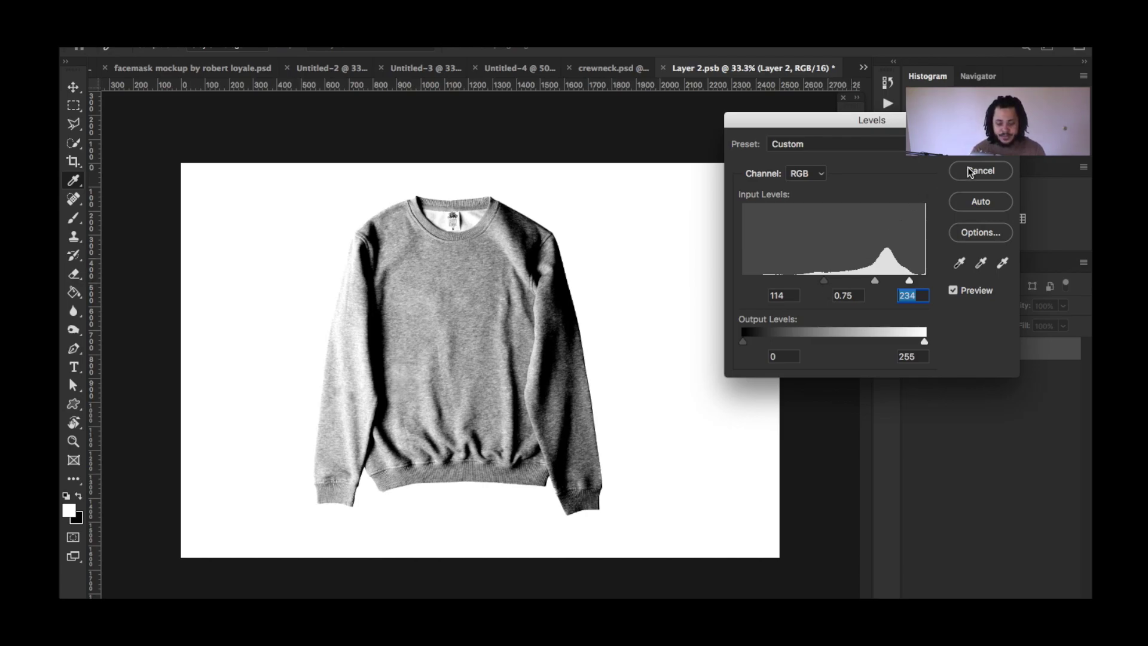
pyautogui.click(980, 140)
# - Apply Filter > Blur > Gaussian Blur with a 7-pixel radius to the grey sweatshirt
pyautogui.click(418, 46)
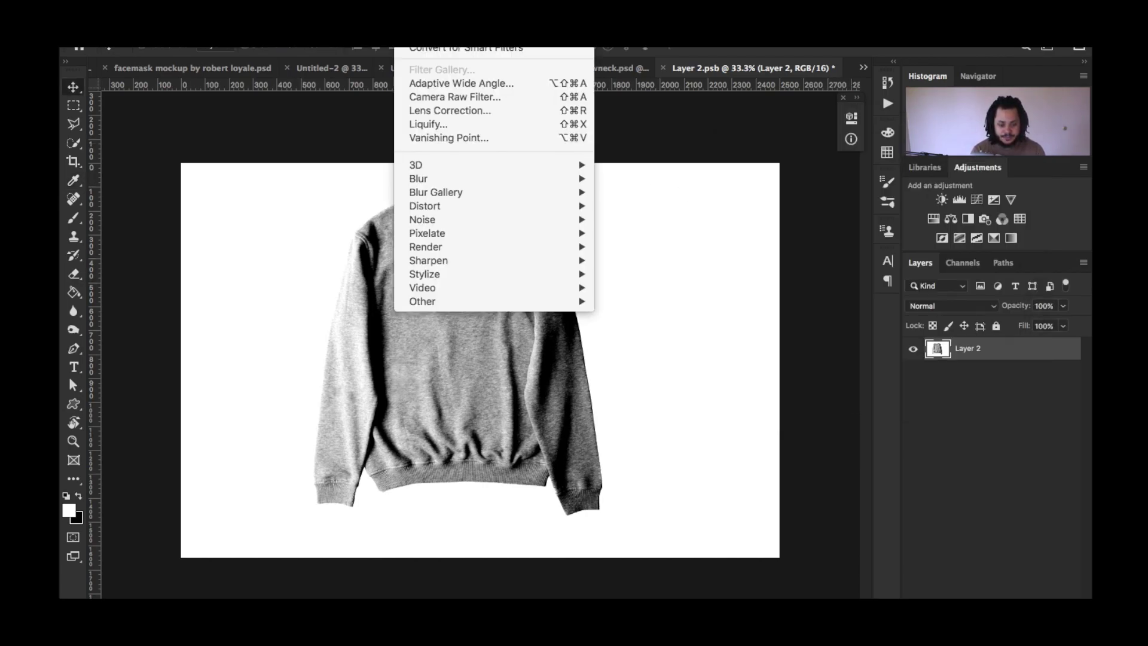
pyautogui.moveTo(436, 180)
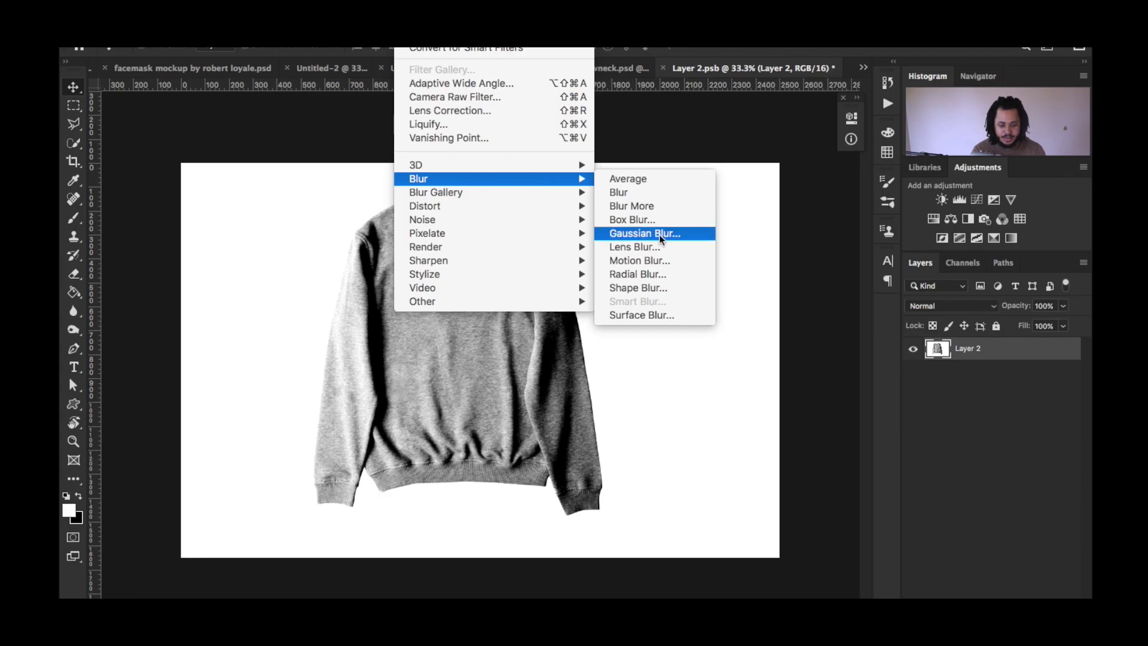
pyautogui.click(662, 238)
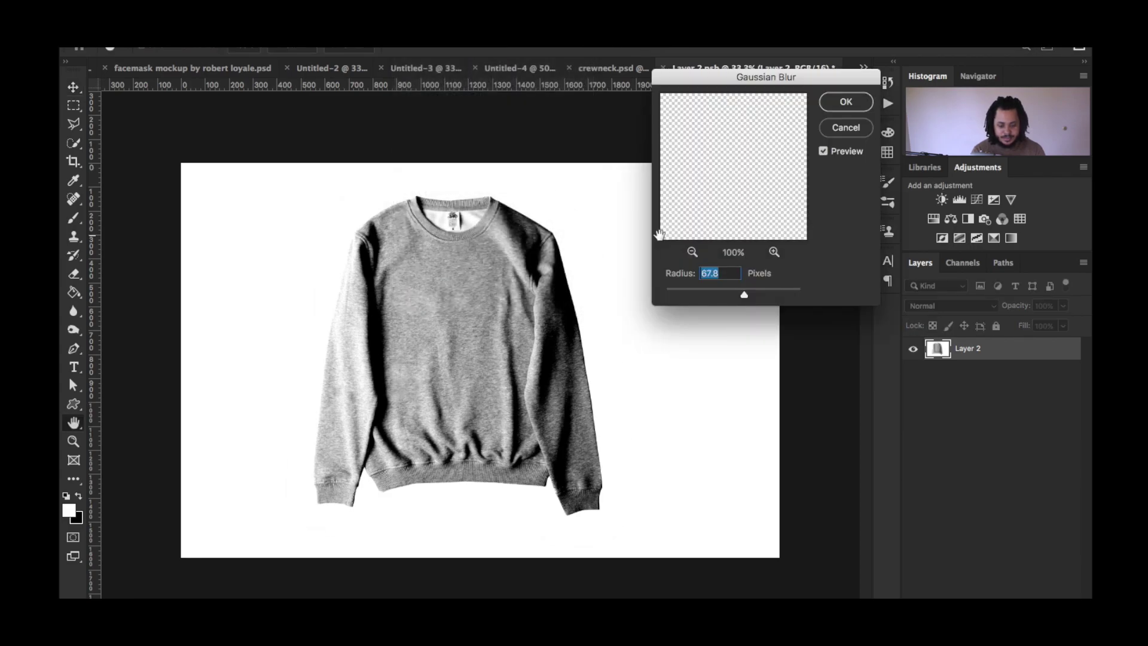
pyautogui.moveTo(688, 292); pyautogui.dragTo(684, 292)
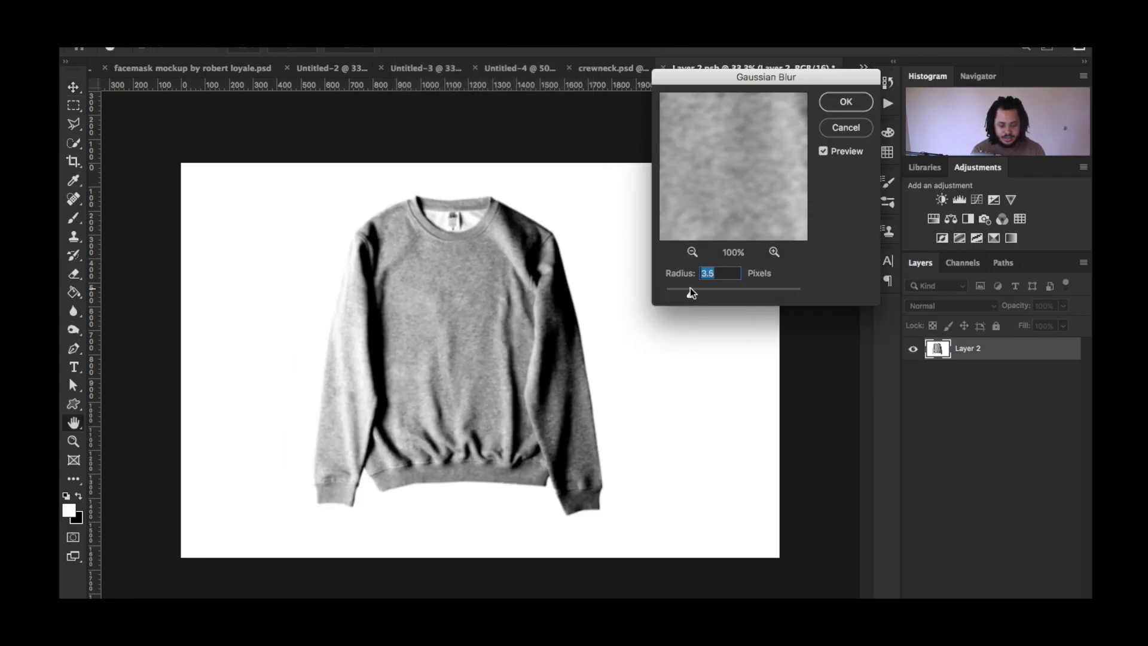
pyautogui.moveTo(691, 287); pyautogui.dragTo(707, 284)
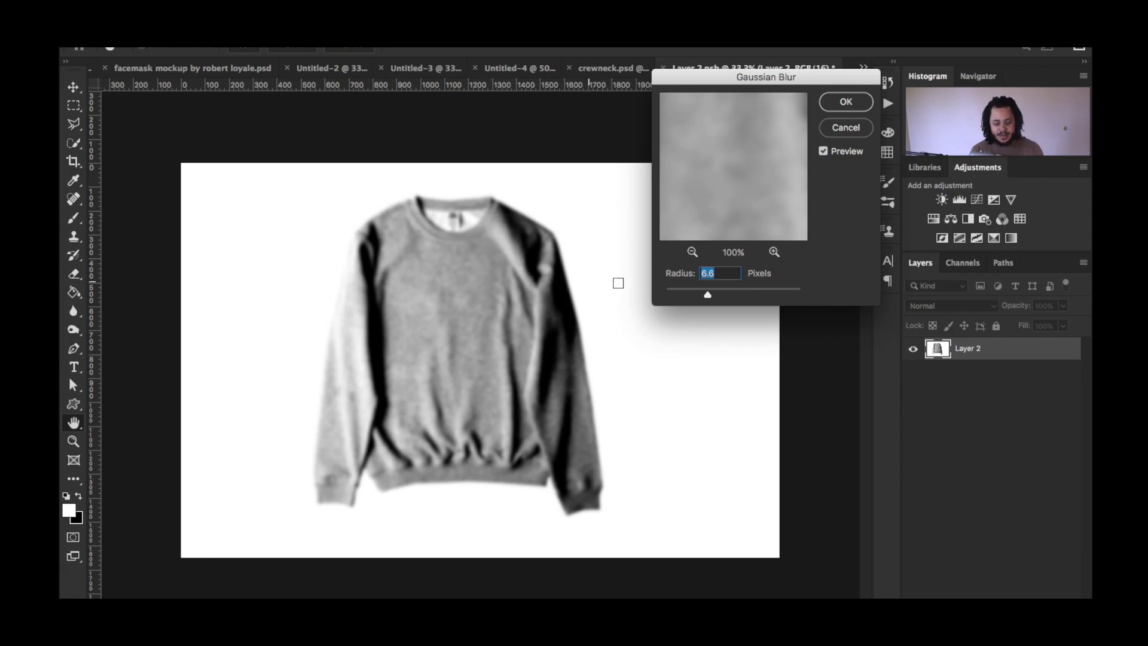
pyautogui.write('7')
pyautogui.doubleClick(732, 271)
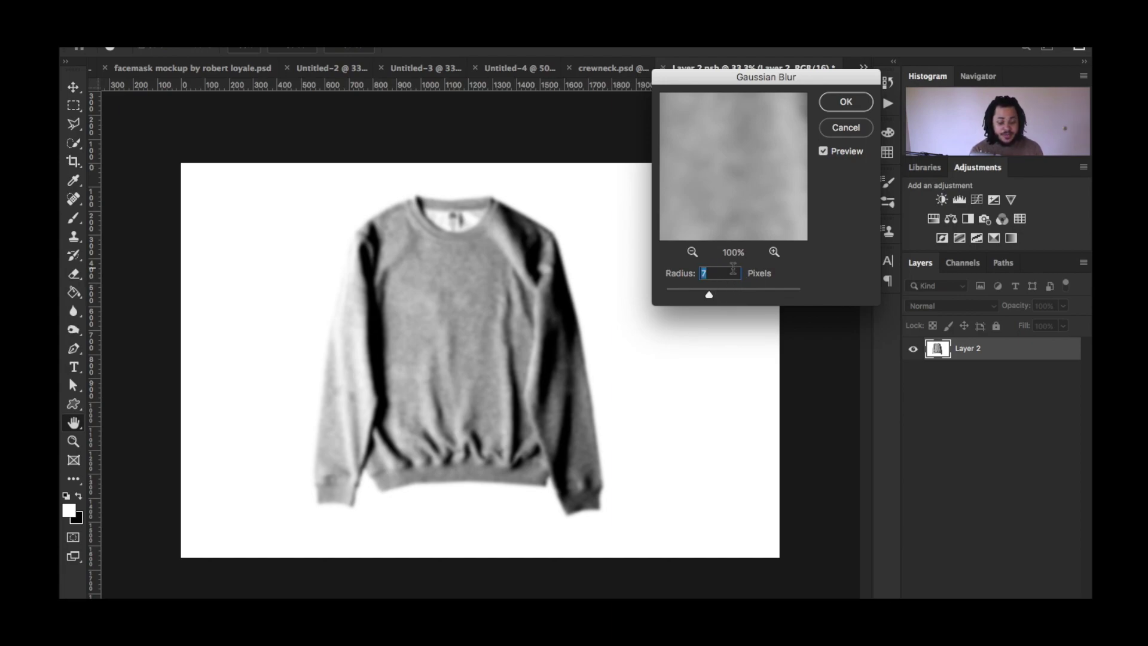
pyautogui.click(844, 103)
# - Save as a Photoshop file 'displacement for crewneck shirt.psd' on the Desktop, accepting the format options
pyautogui.click(182, 47)
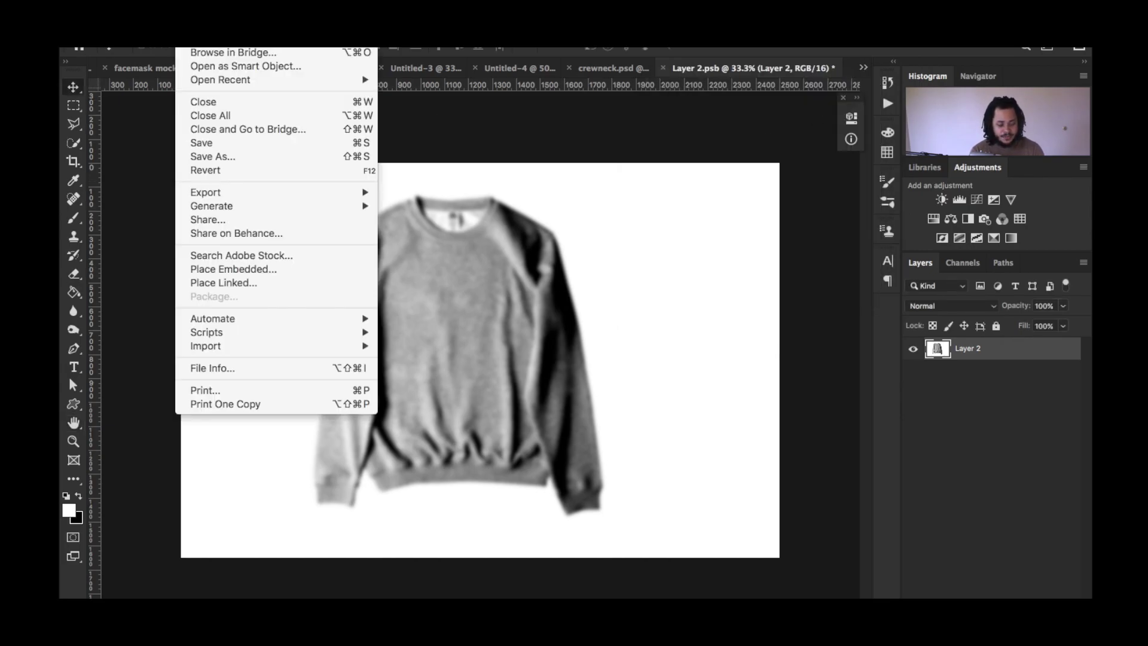
pyautogui.click(217, 156)
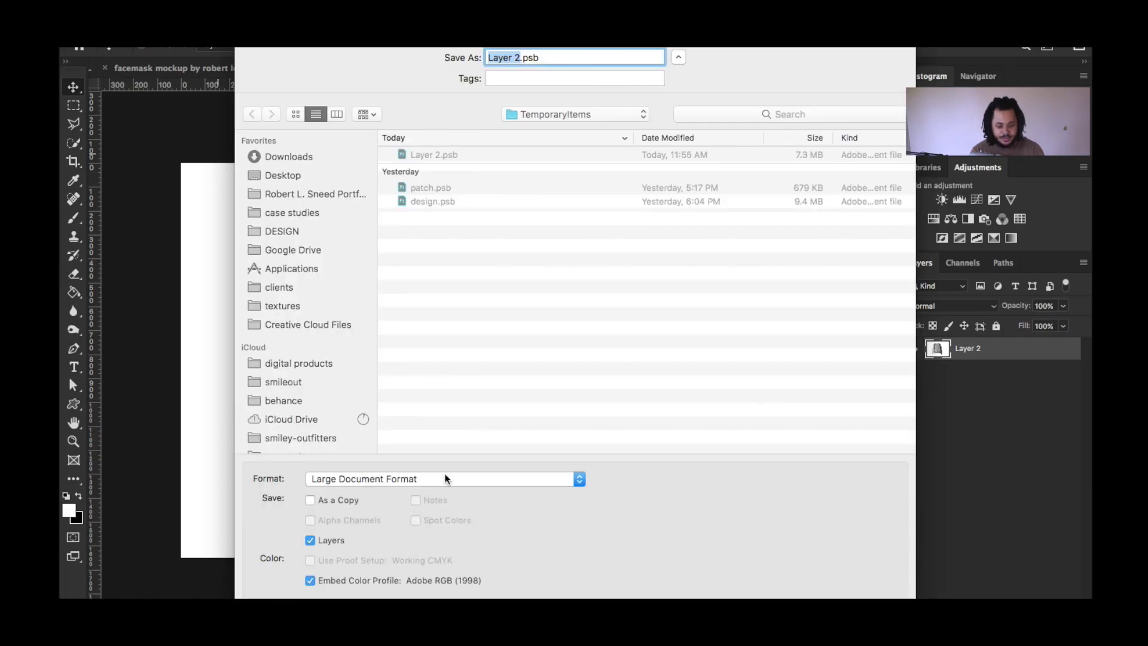
pyautogui.click(444, 479)
pyautogui.click(414, 467)
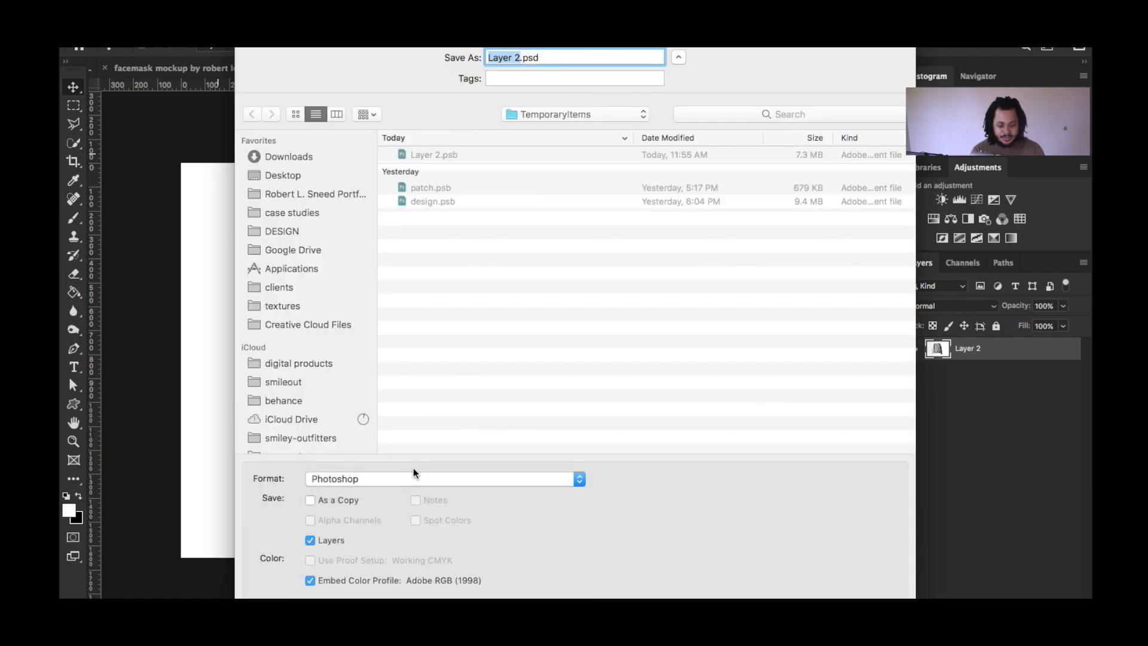
pyautogui.click(522, 480)
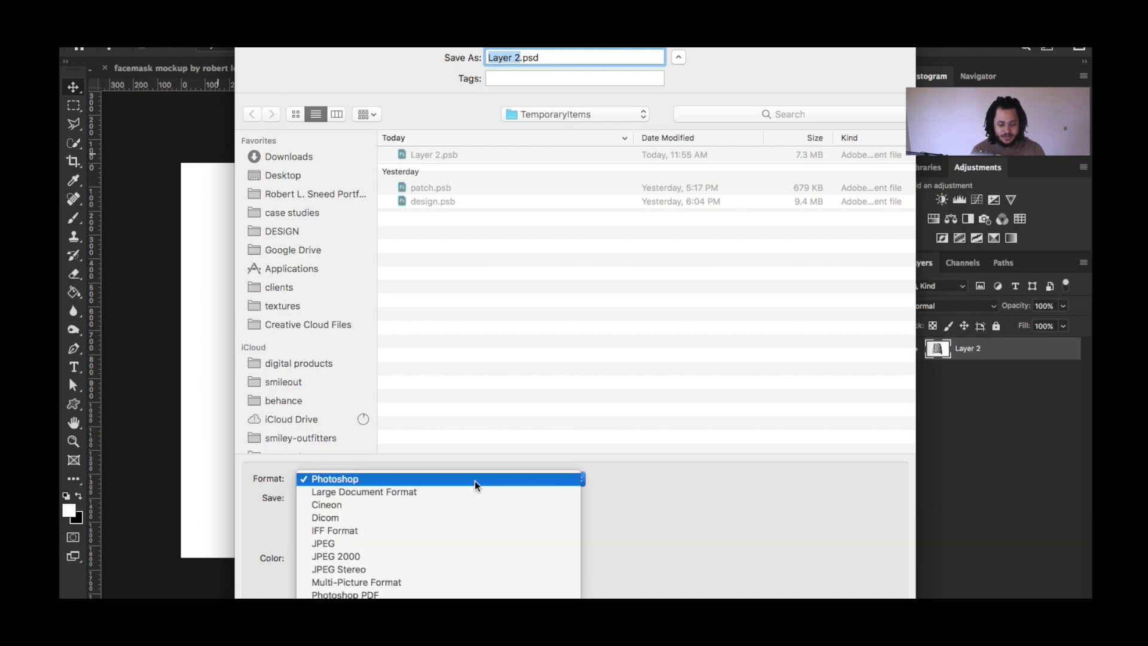
pyautogui.click(611, 123)
pyautogui.click(597, 117)
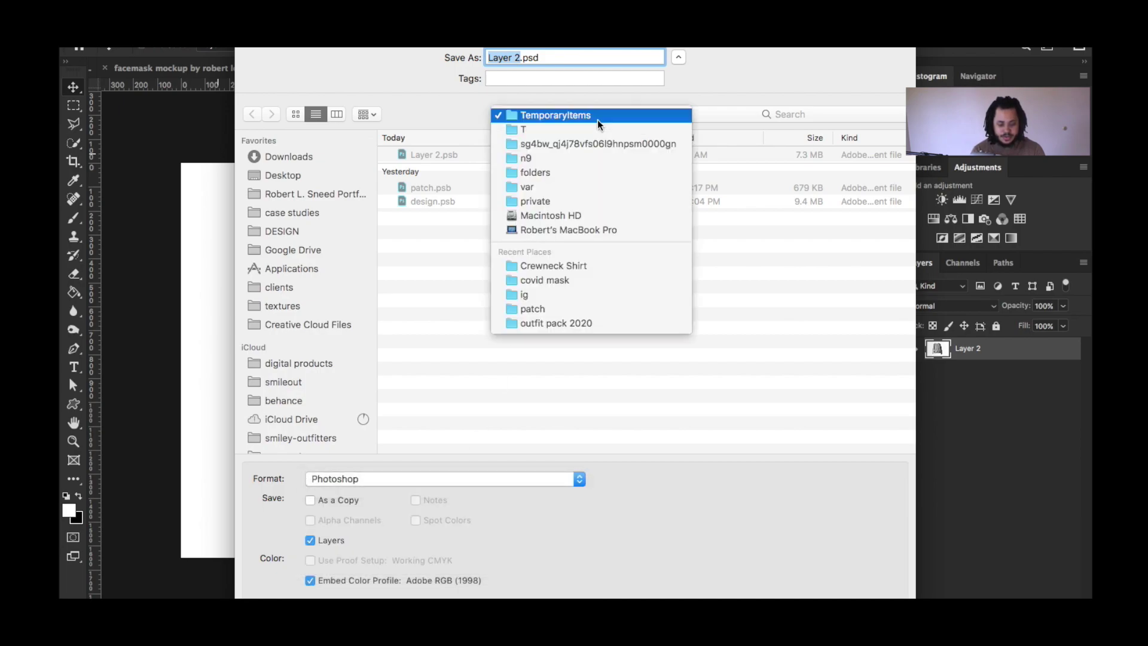
pyautogui.click(302, 171)
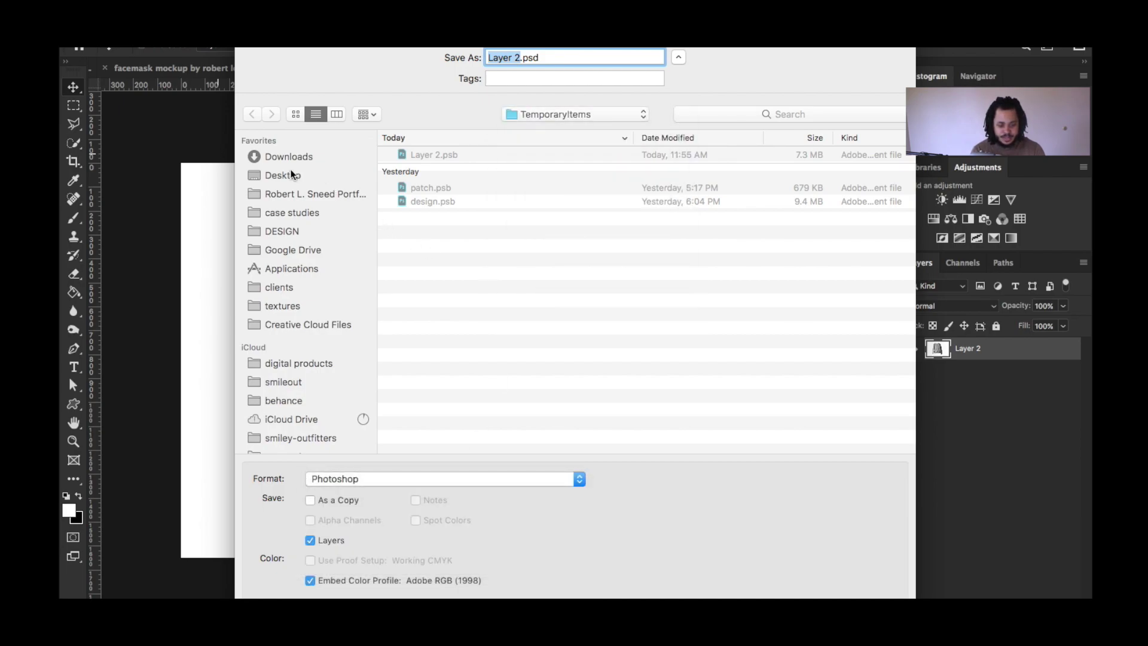
pyautogui.click(289, 171)
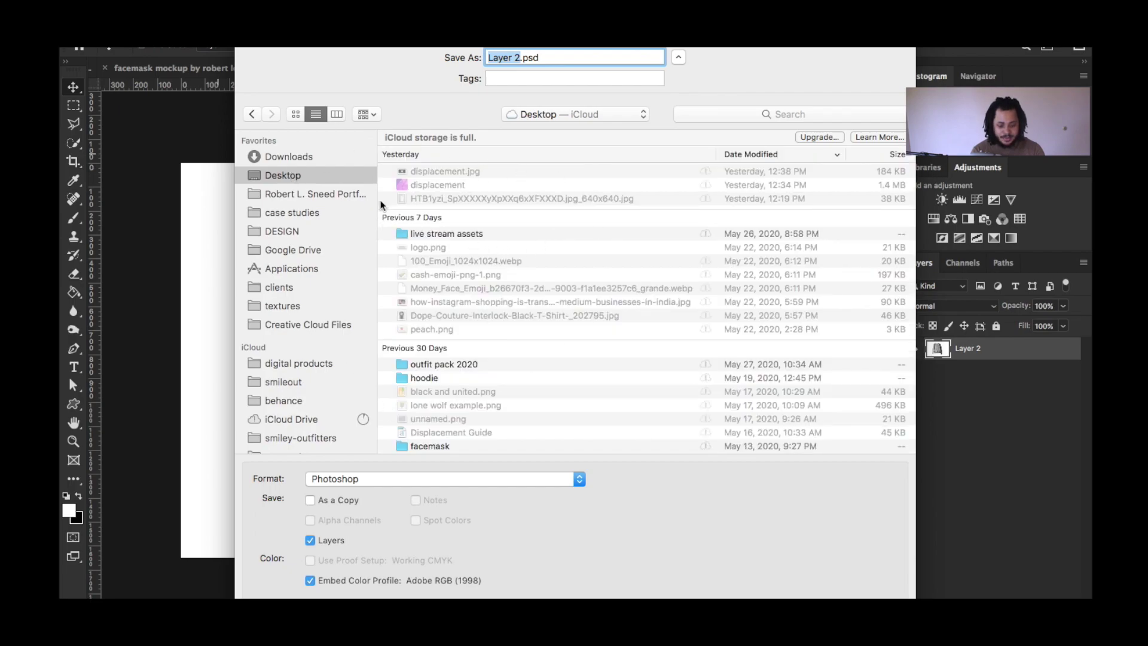
pyautogui.write('displacement for ')
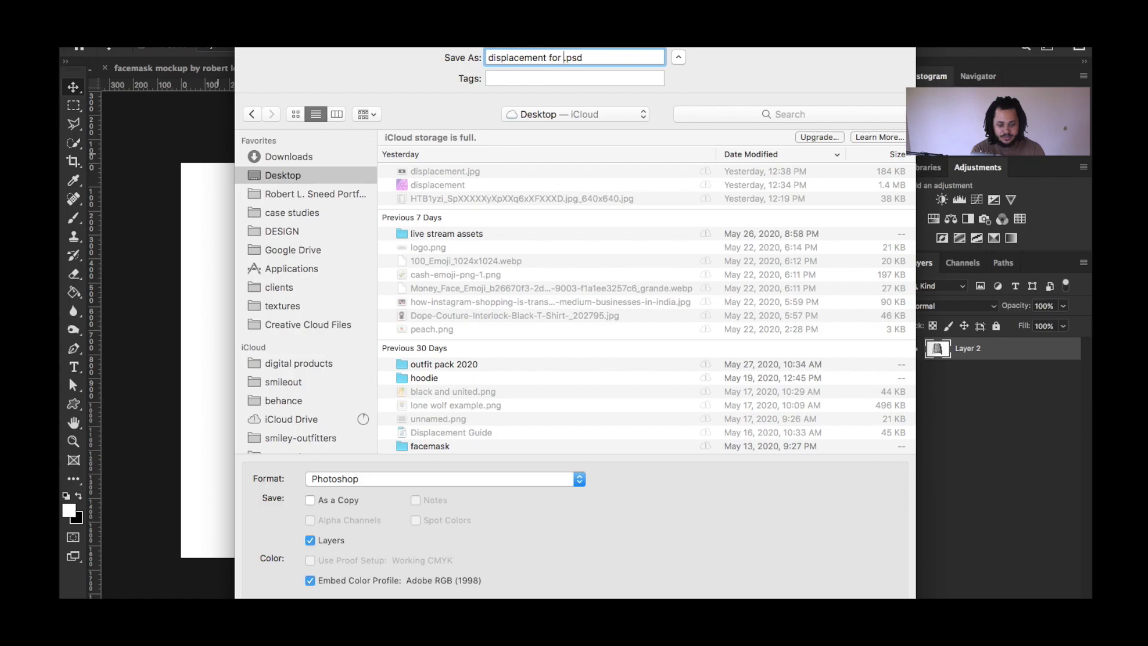
pyautogui.write('crewneck shirt')
pyautogui.click(864, 586)
pyautogui.click(657, 240)
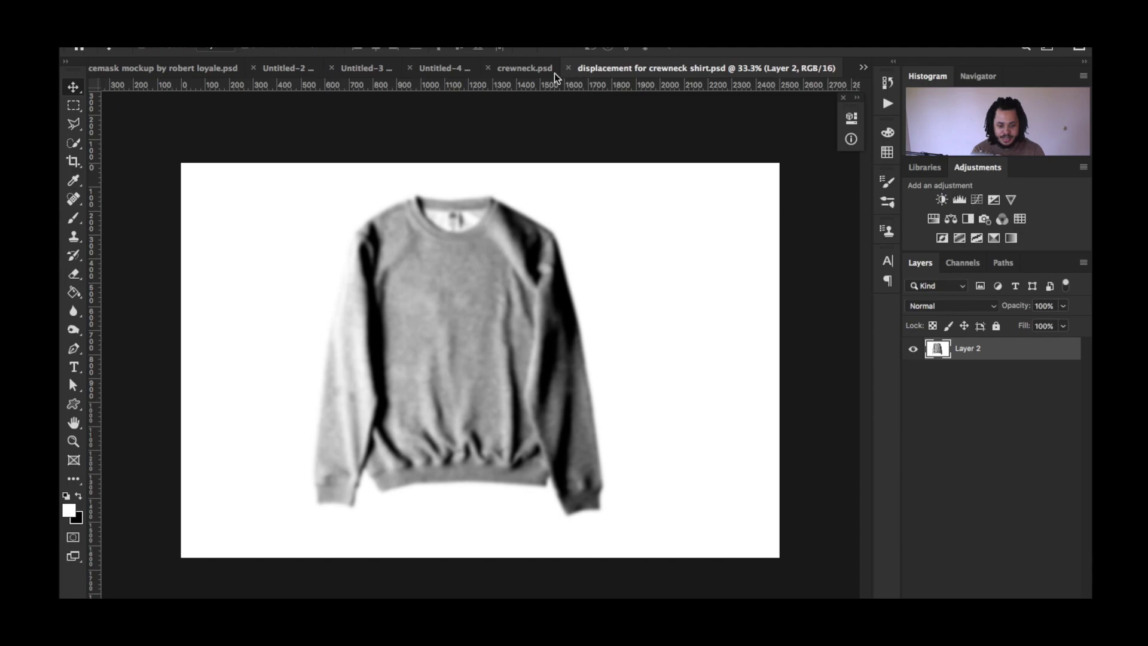
# - Close the displacement file, add Layer 3, convert it to a smart object and open its contents
pyautogui.click(569, 67)
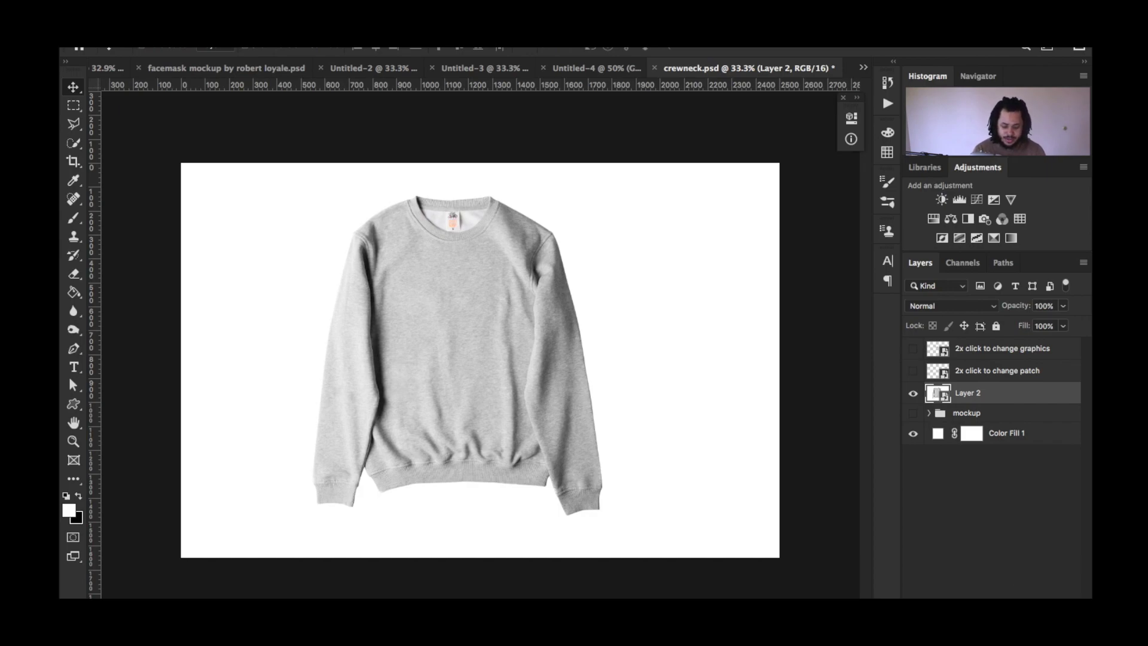
pyautogui.hotkey('ctrl', 'shift', 'alt', 'n')
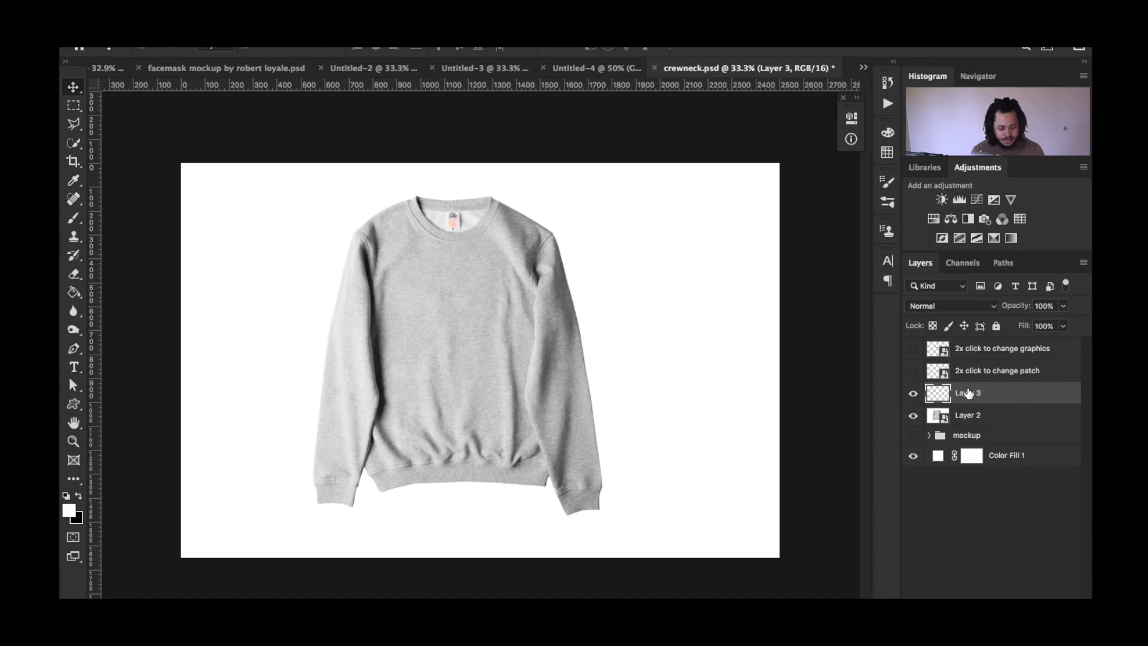
pyautogui.rightClick(1005, 397)
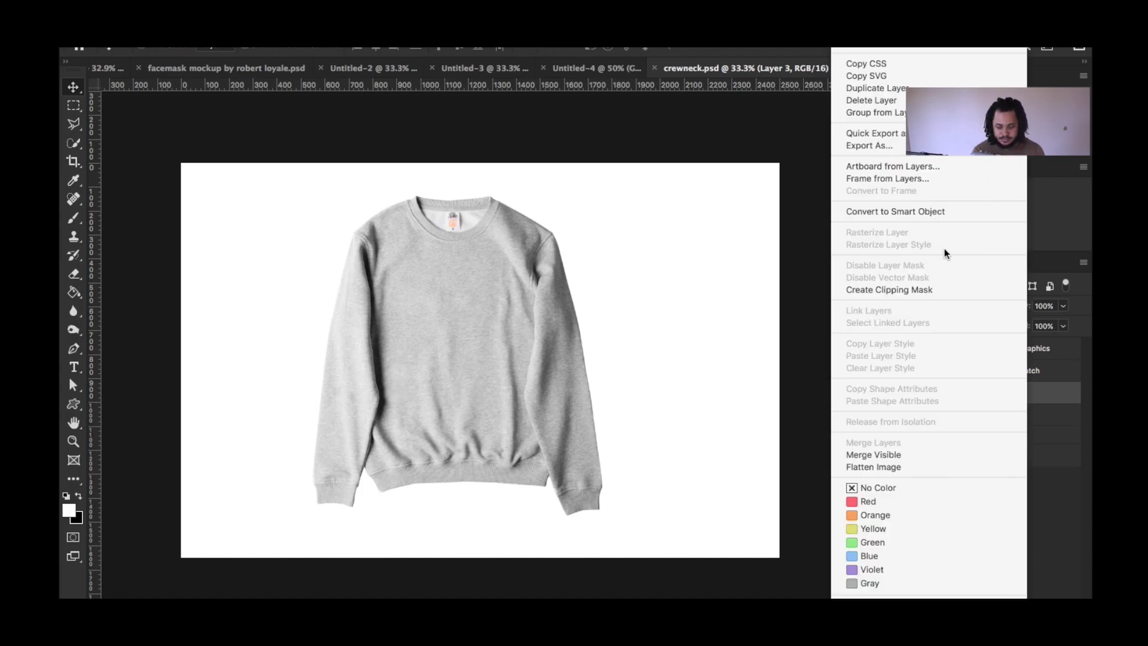
pyautogui.click(932, 214)
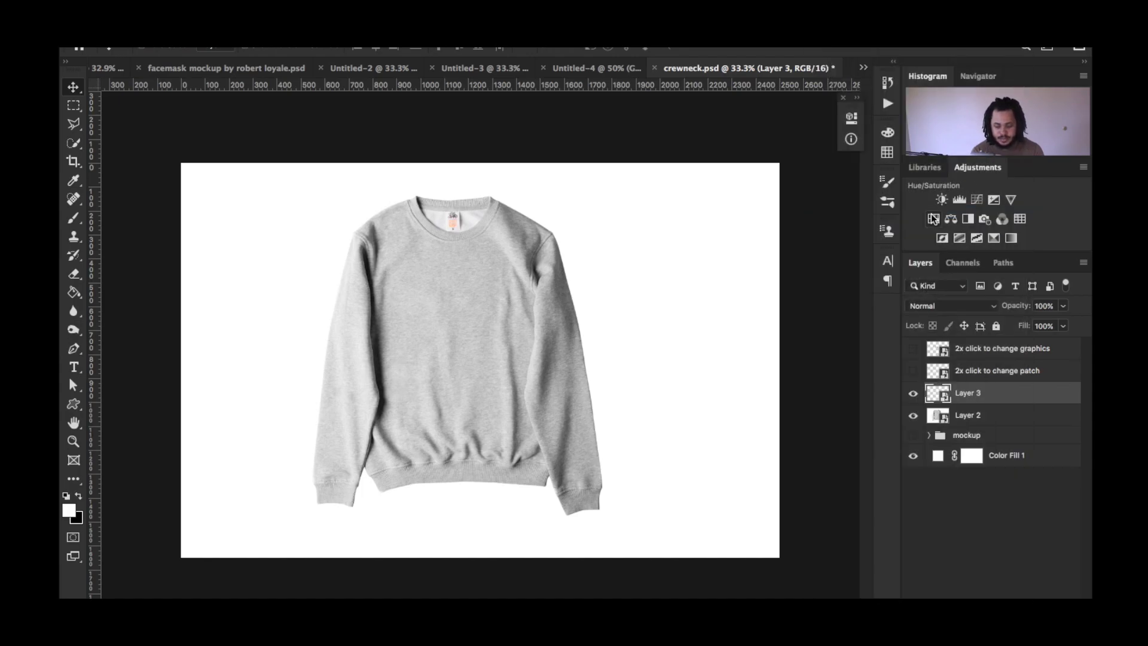
pyautogui.doubleClick(937, 396)
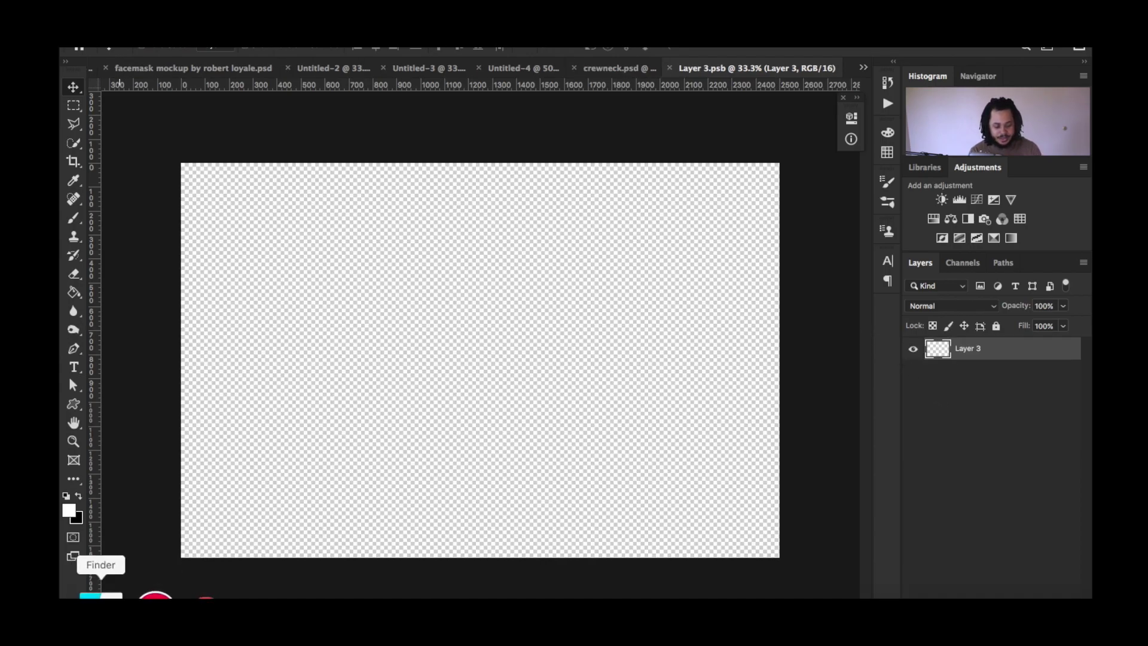
pyautogui.click(102, 595)
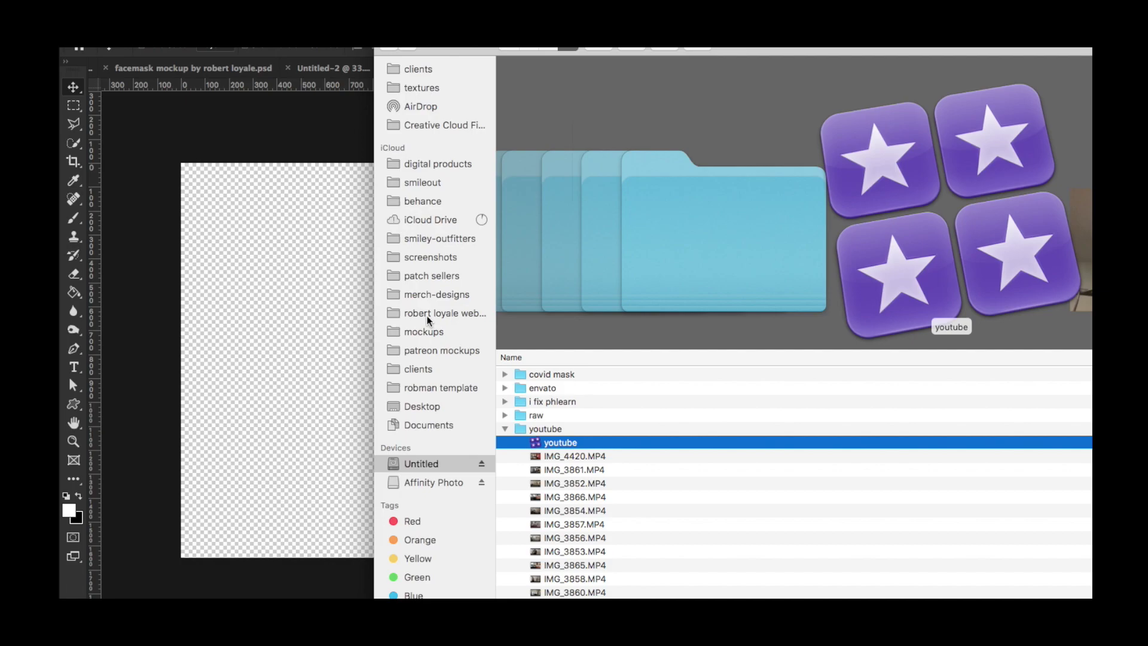
# - Place robman pack_larger-vans.png from the robman template folder into Layer 3.psb and save
pyautogui.click(443, 392)
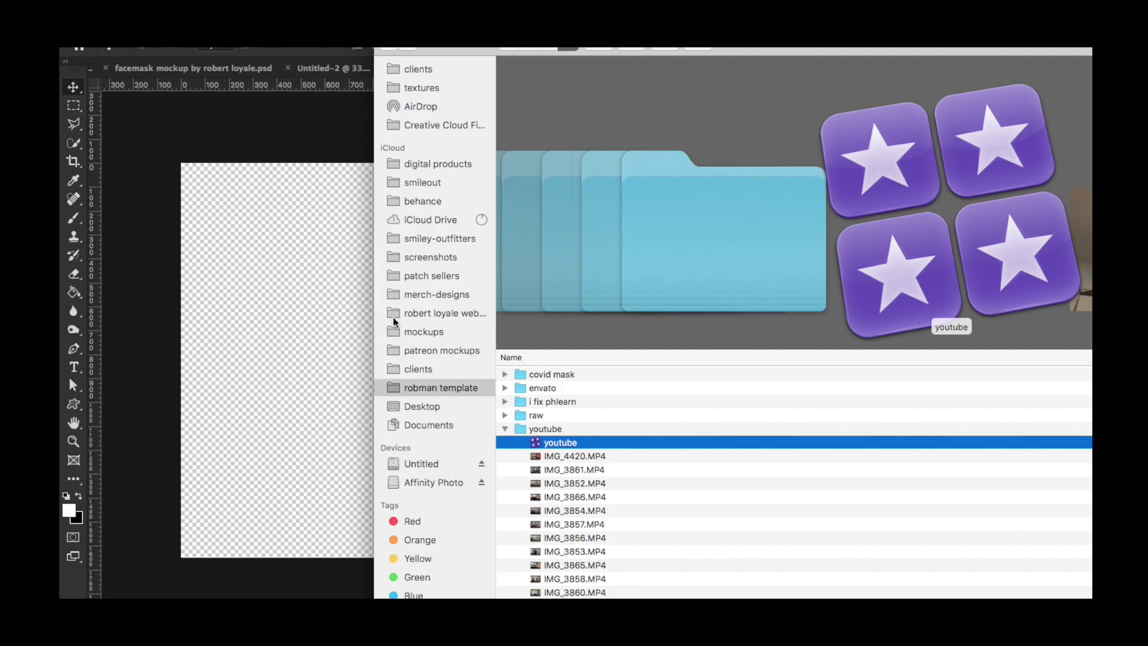
pyautogui.click(664, 438)
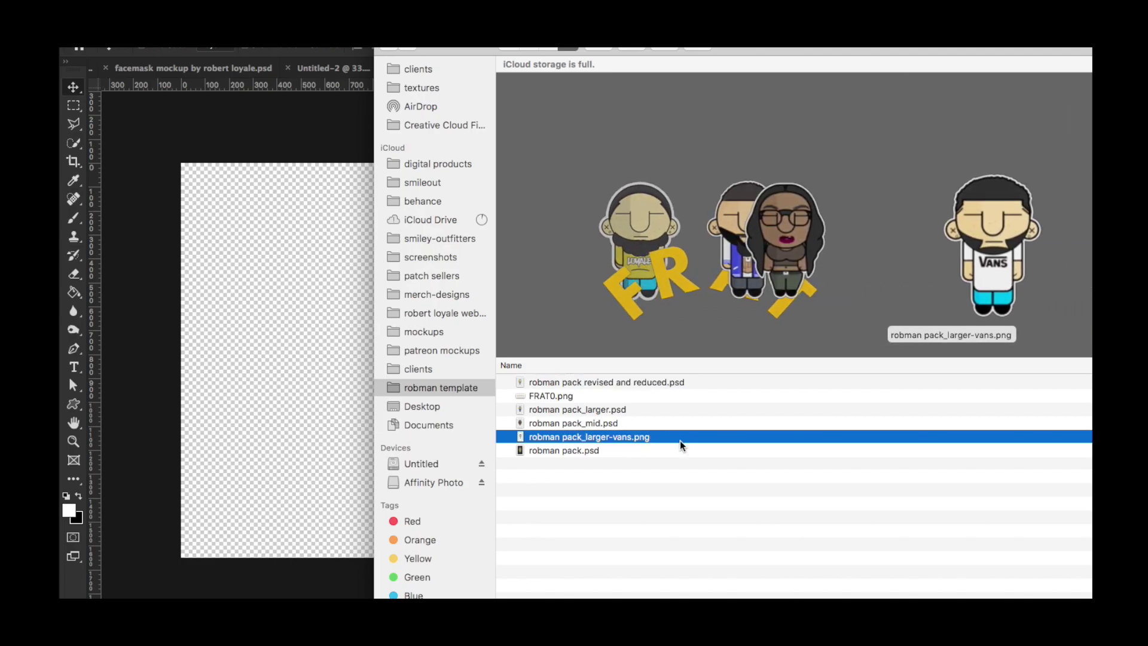
pyautogui.moveTo(683, 442); pyautogui.dragTo(308, 325)
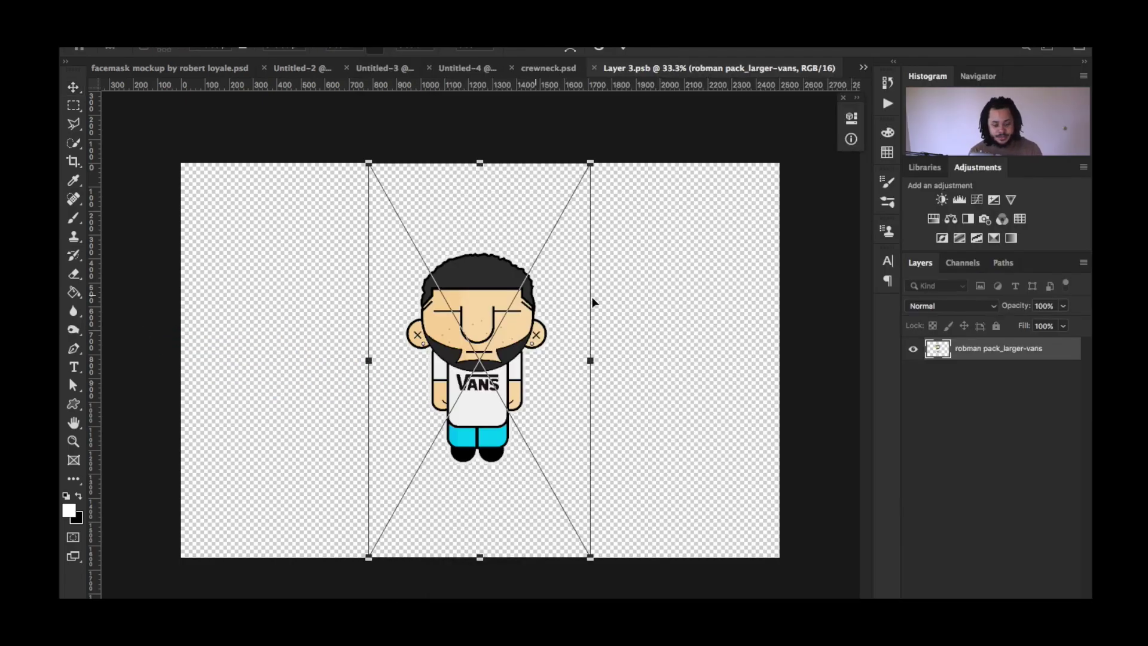
pyautogui.press('Return')
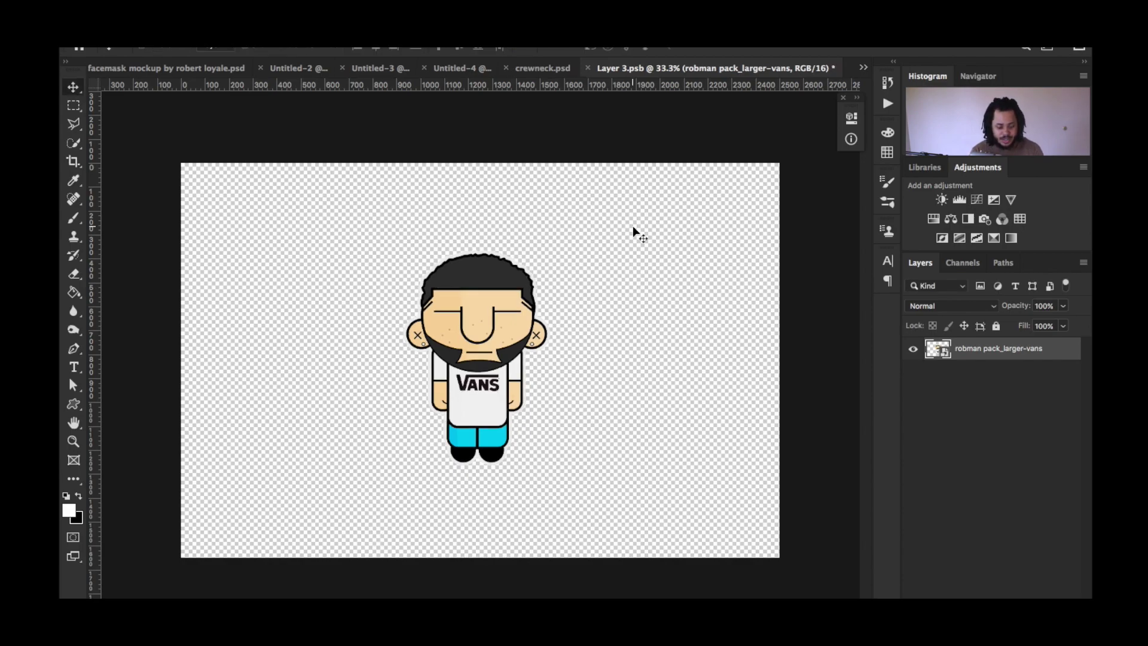
pyautogui.hotkey('ctrl', 's')
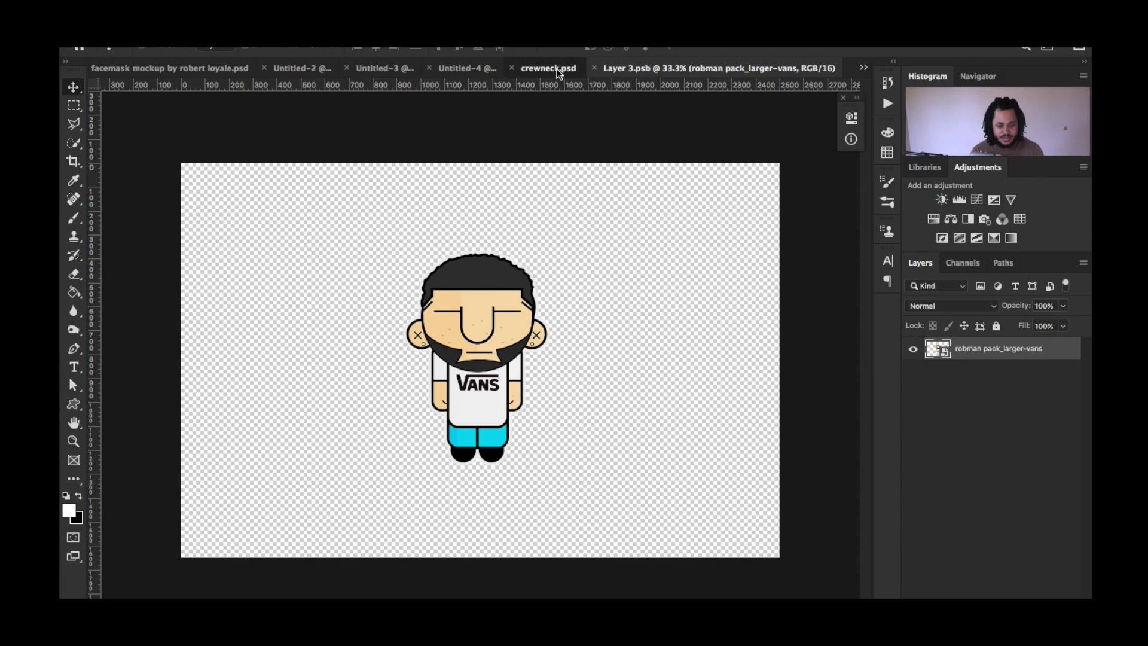
# - Back in crewneck.psd, move and free-transform the Vans graphic, then nudge it right to centre on the chest
pyautogui.click(557, 69)
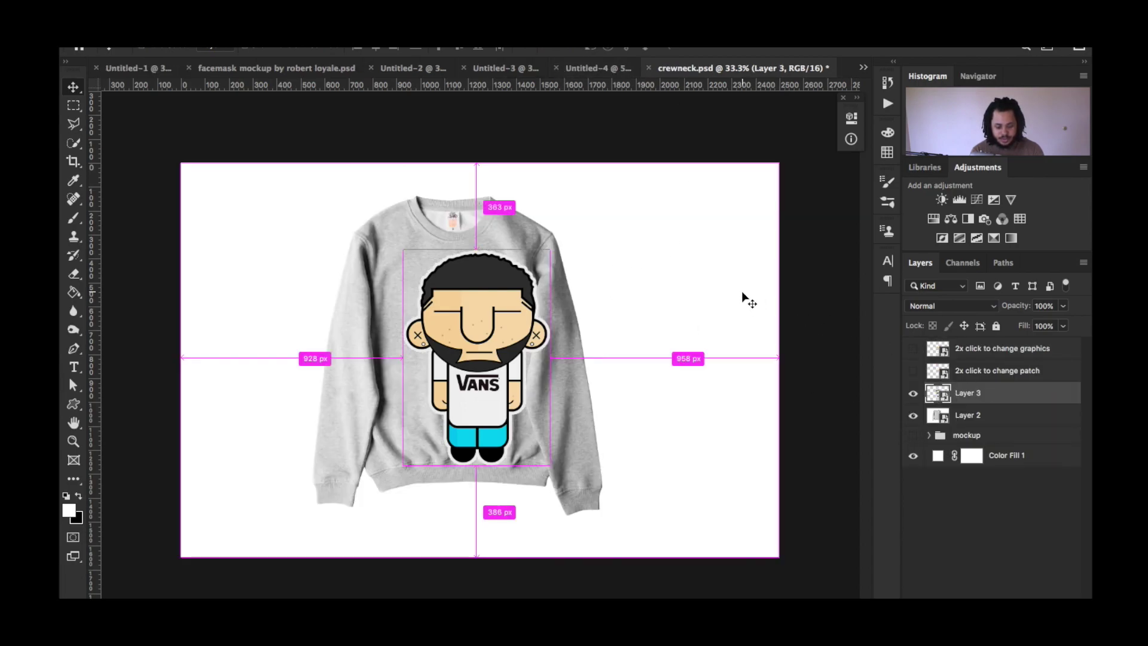
pyautogui.moveTo(487, 306); pyautogui.dragTo(463, 306)
pyautogui.hotkey('ctrl', 't')
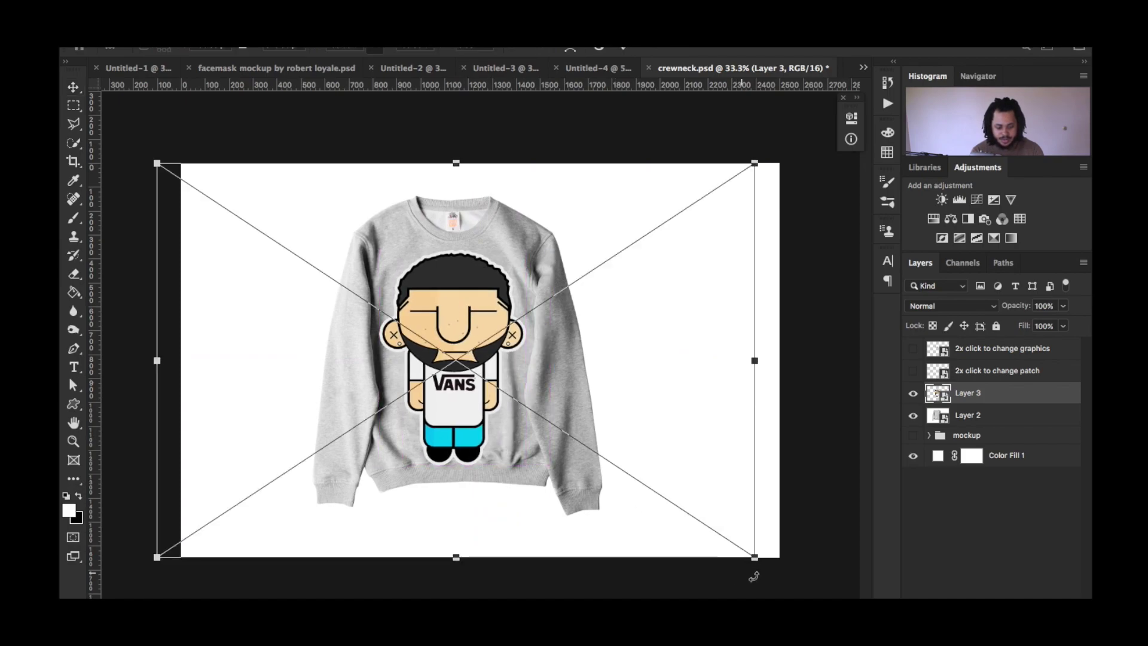
pyautogui.moveTo(762, 557); pyautogui.dragTo(698, 512)
pyautogui.moveTo(444, 296); pyautogui.dragTo(465, 304)
pyautogui.press('Return')
pyautogui.hotkey('ctrl', '+')
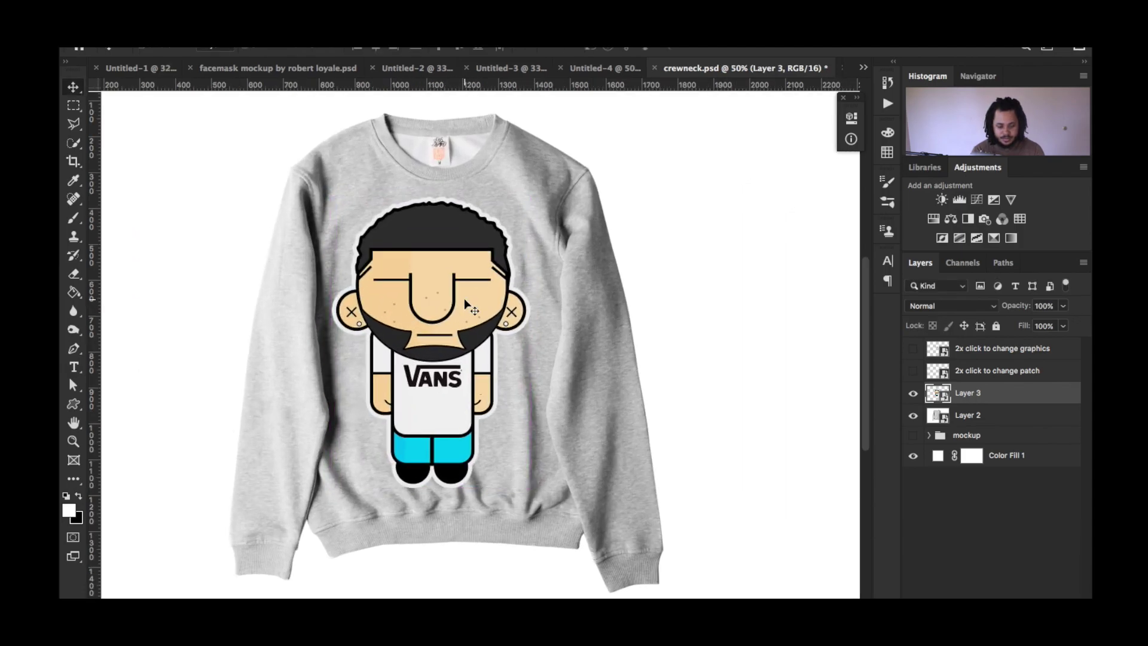
pyautogui.moveTo(460, 279); pyautogui.dragTo(472, 280)
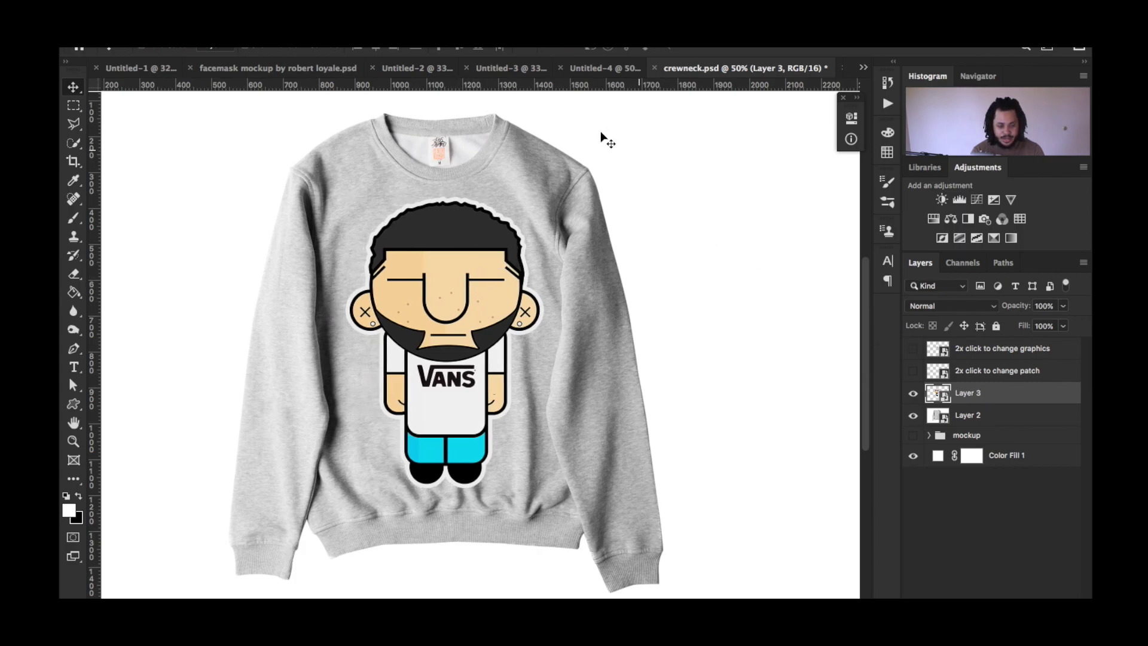
# - Apply Filter > Distort > Displace at scale 10 by 10, using 'displacement for crewneck shirt.psd' as the map
pyautogui.click(412, 43)
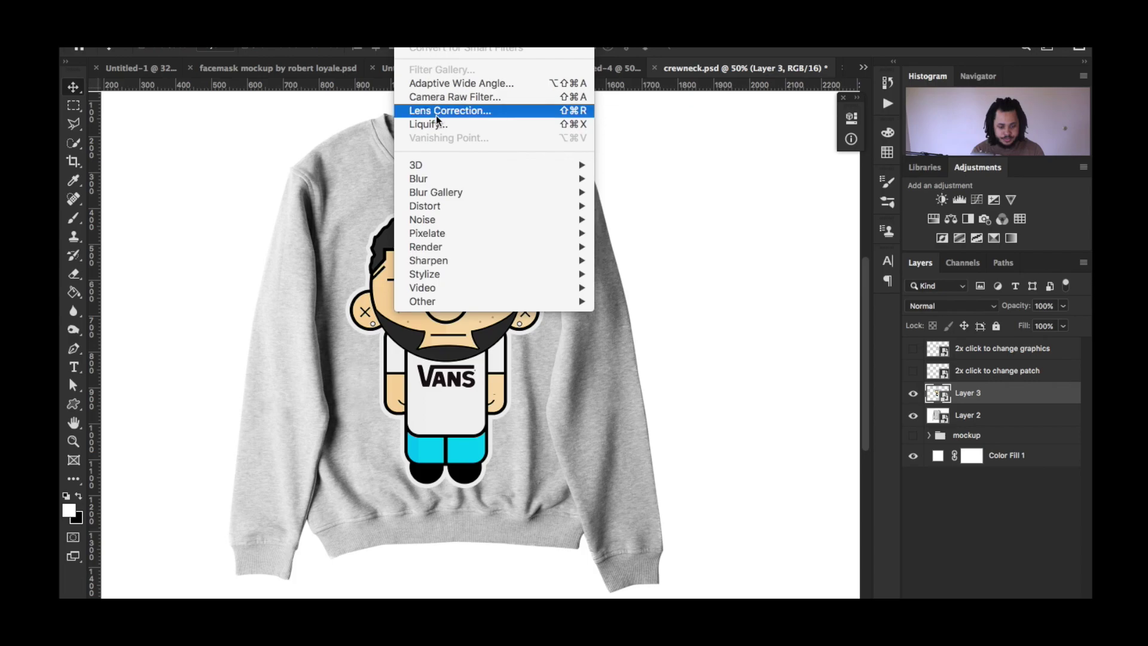
pyautogui.moveTo(453, 206)
pyautogui.click(695, 210)
pyautogui.moveTo(1037, 64); pyautogui.dragTo(1121, 124)
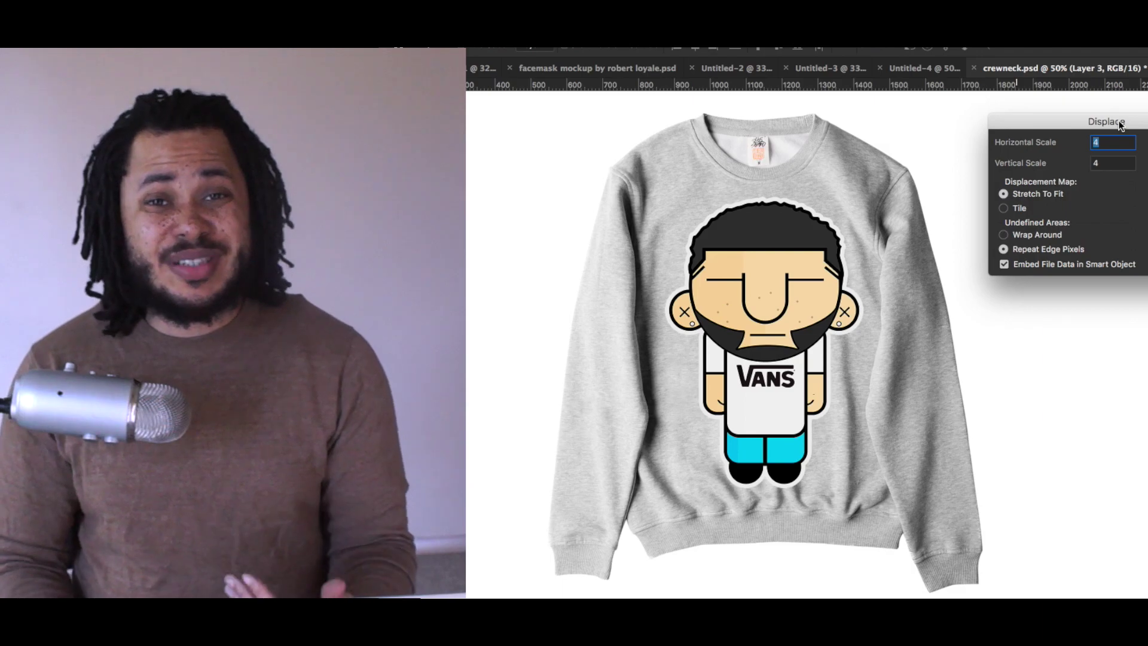
pyautogui.write('10')
pyautogui.press('Tab')
pyautogui.write('10')
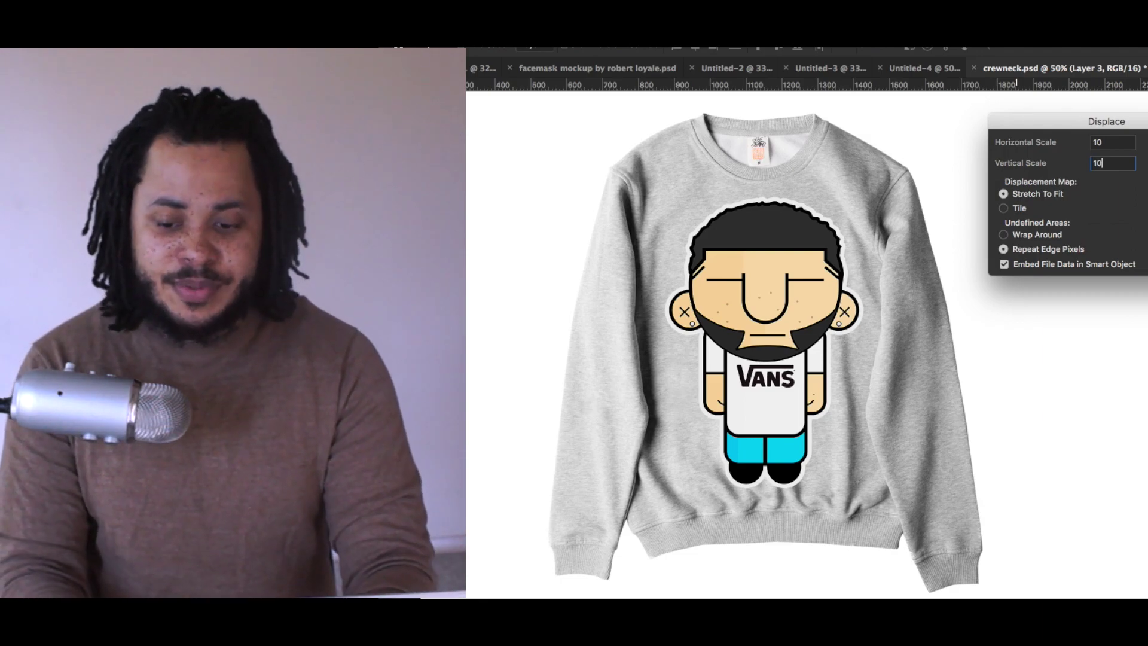
pyautogui.press('Return')
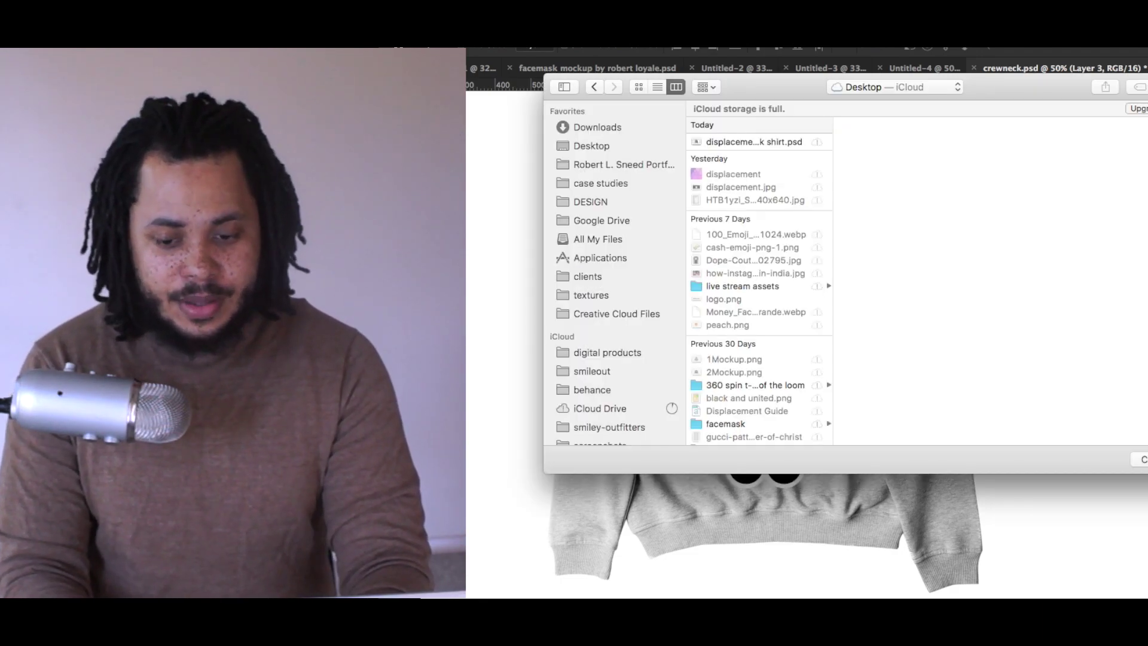
pyautogui.click(762, 142)
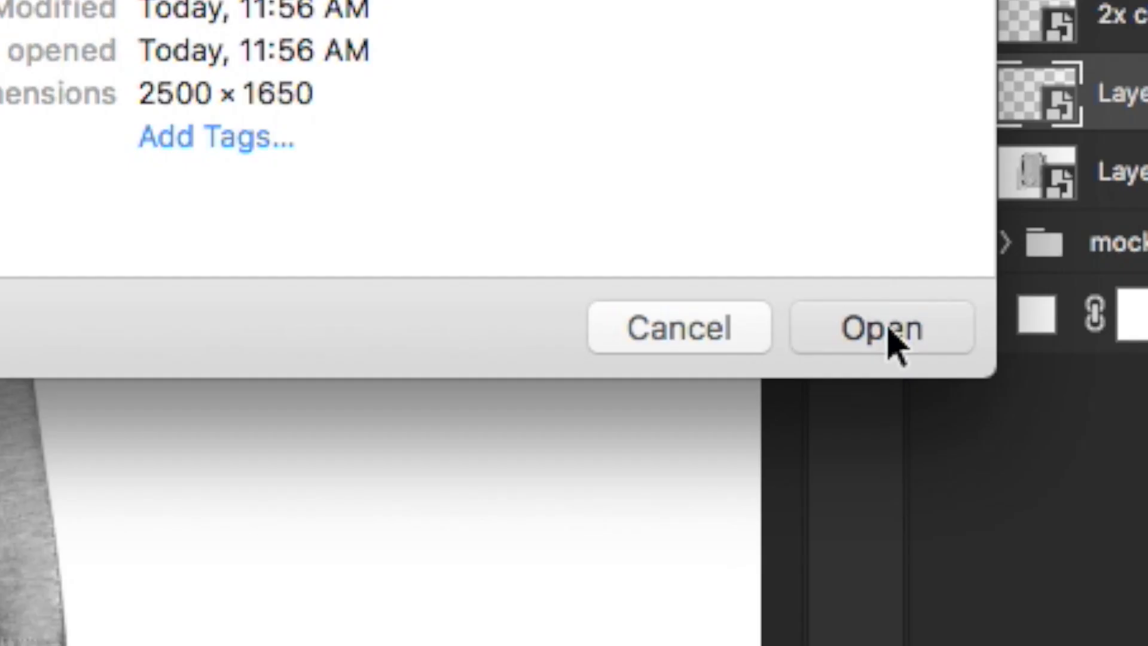
pyautogui.click(1081, 532)
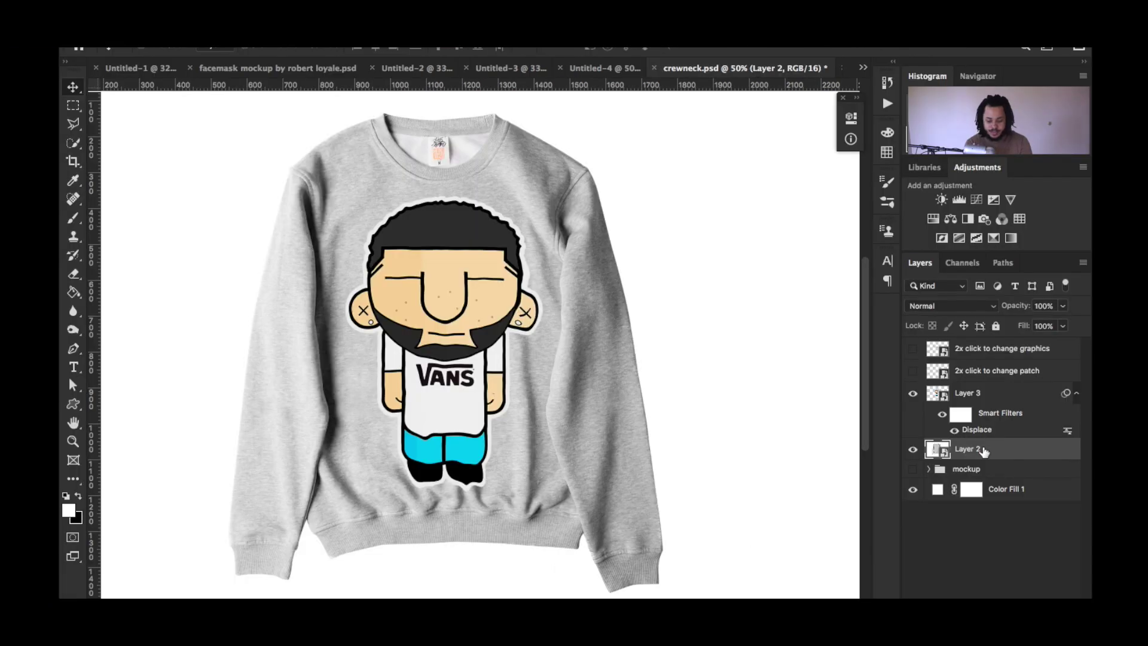
# - Duplicate Layer 2, move the copy above Layer 3 and set its blend mode to Multiply
pyautogui.hotkey('ctrl', 'j')
pyautogui.moveTo(984, 450); pyautogui.dragTo(985, 386)
pyautogui.click(985, 310)
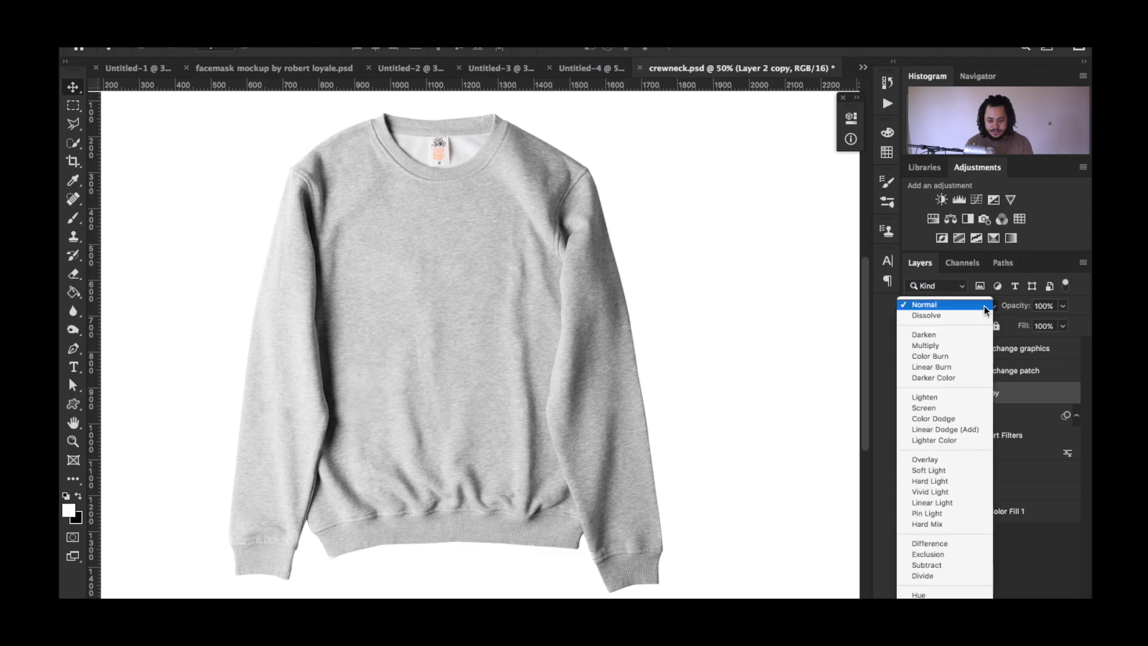
pyautogui.click(985, 310)
pyautogui.click(986, 309)
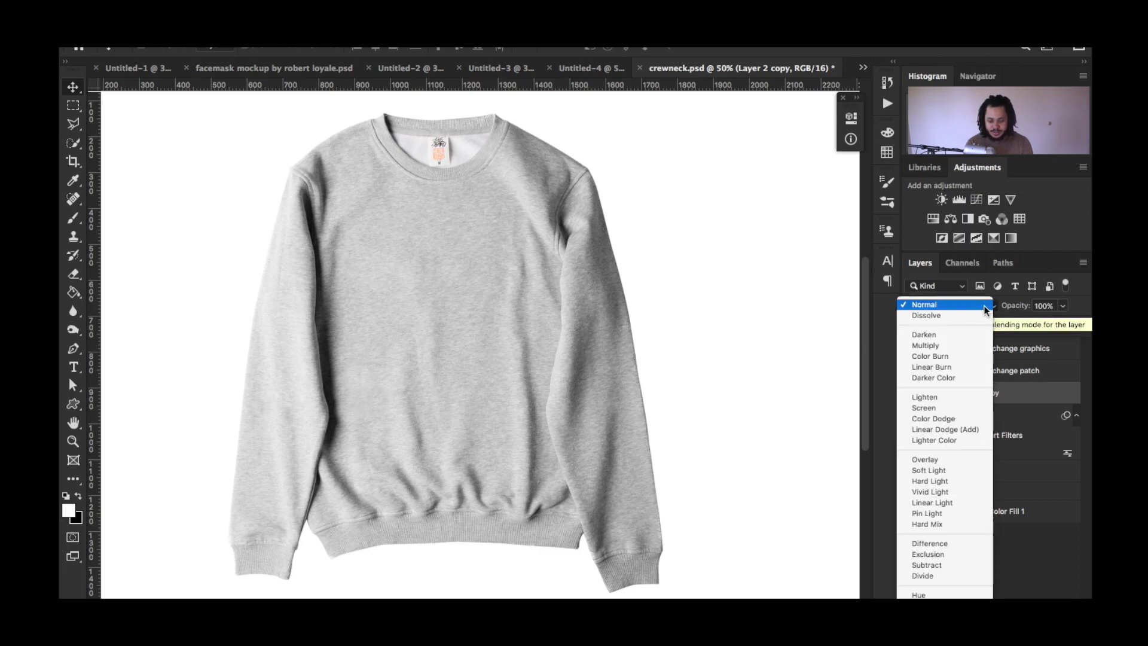
pyautogui.click(975, 346)
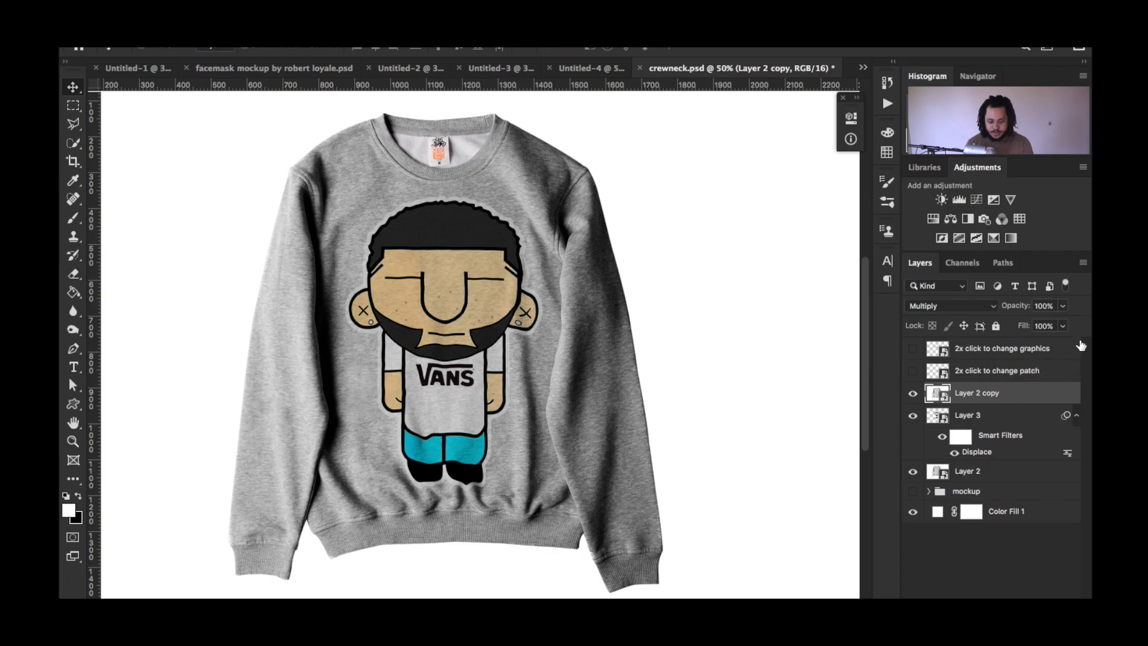
# - Duplicate the Multiply copy and set the new copy's blend mode to Soft Light
pyautogui.hotkey('ctrl', 'j')
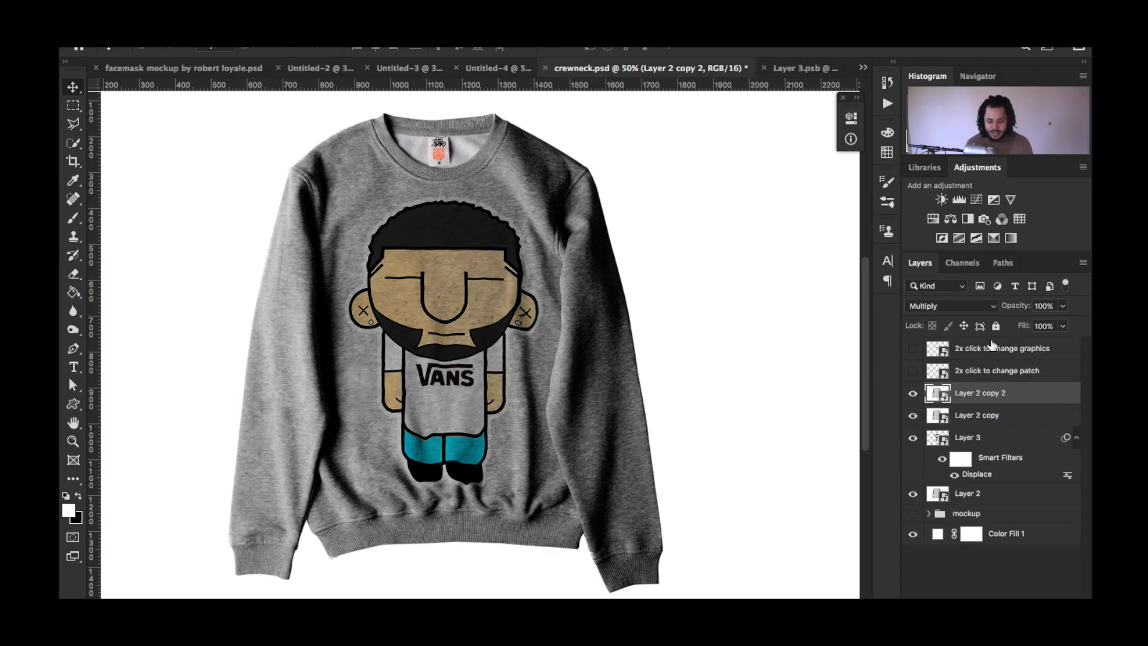
pyautogui.click(992, 307)
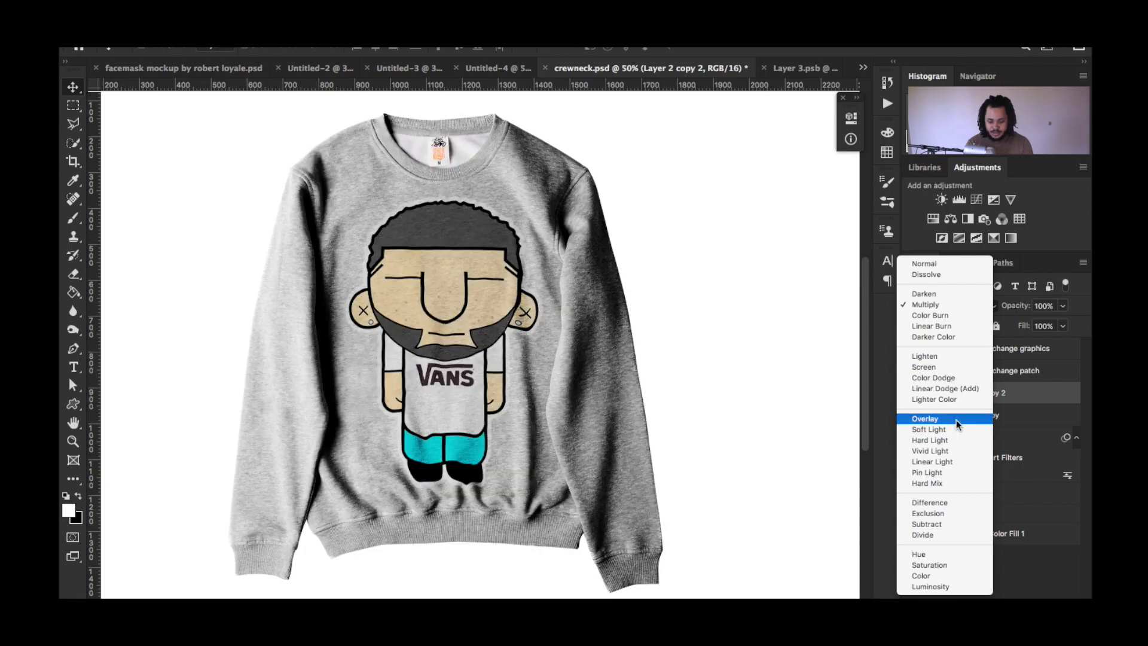
pyautogui.scroll(-1, 956, 425)
pyautogui.click(955, 428)
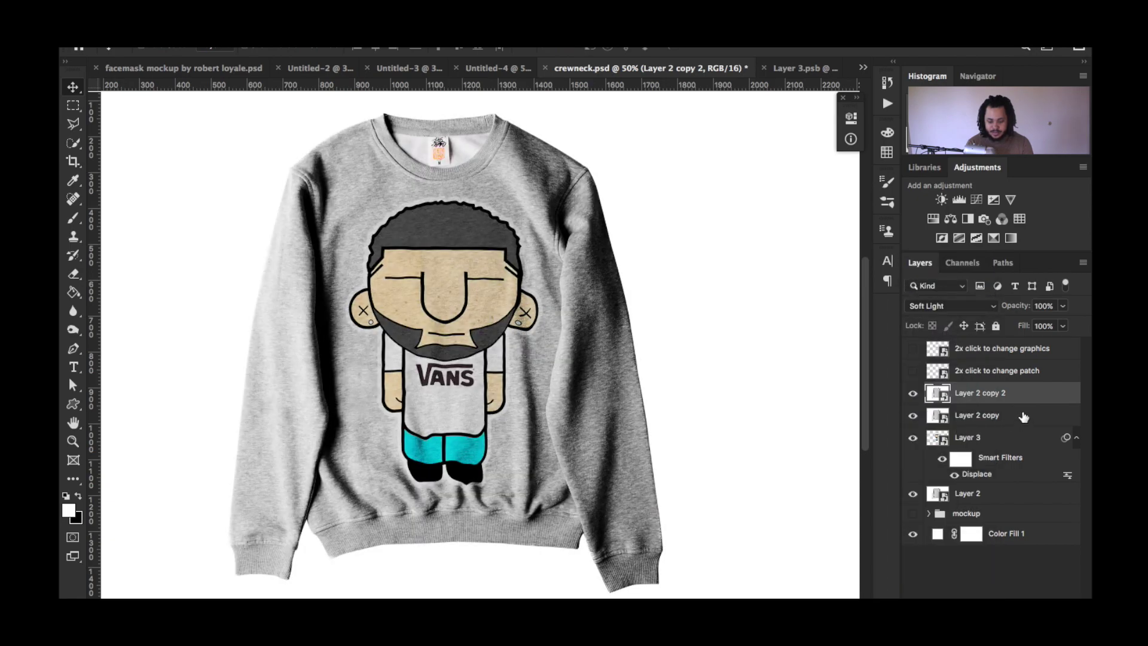
# - Select both shirt copies together, trying and undoing a clipping mask on them
pyautogui.keyDown('shift'); pyautogui.click(1028, 419); pyautogui.keyUp('shift')
pyautogui.rightClick(1028, 419)
pyautogui.click(955, 322)
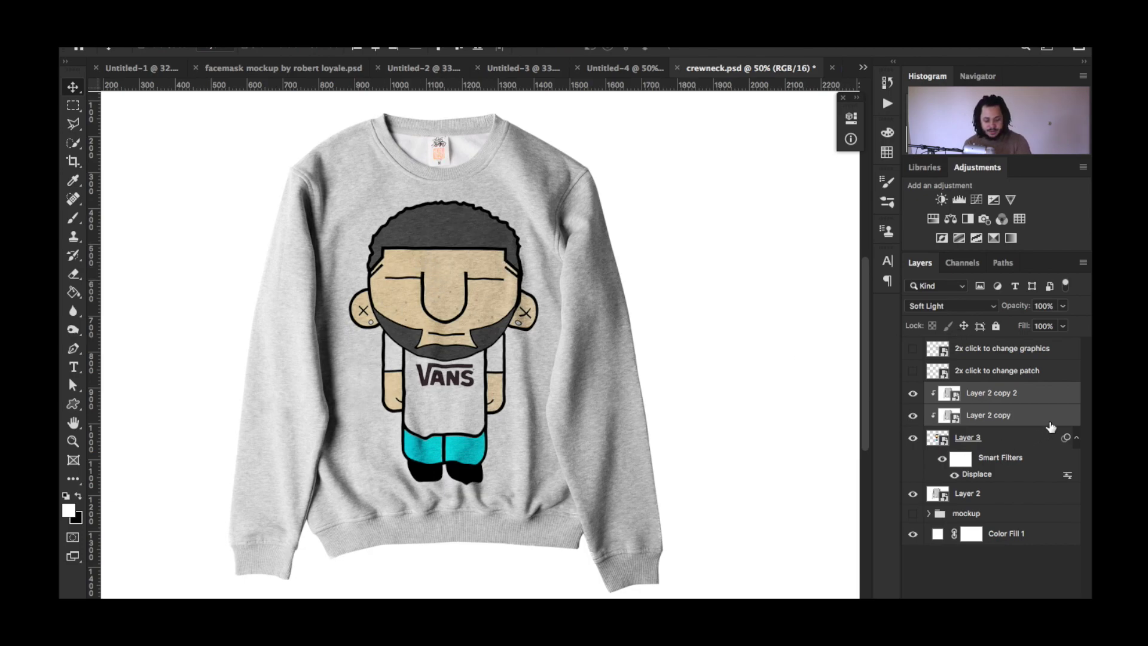
pyautogui.hotkey('ctrl', 'z')
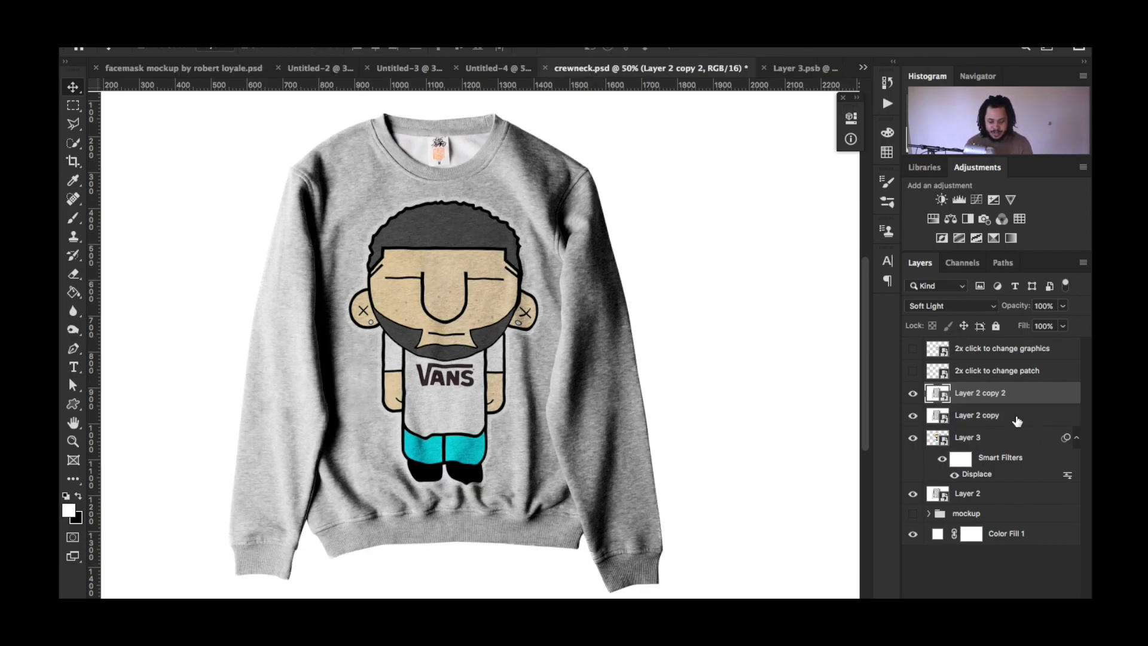
pyautogui.keyDown('shift'); pyautogui.click(1016, 421); pyautogui.keyUp('shift')
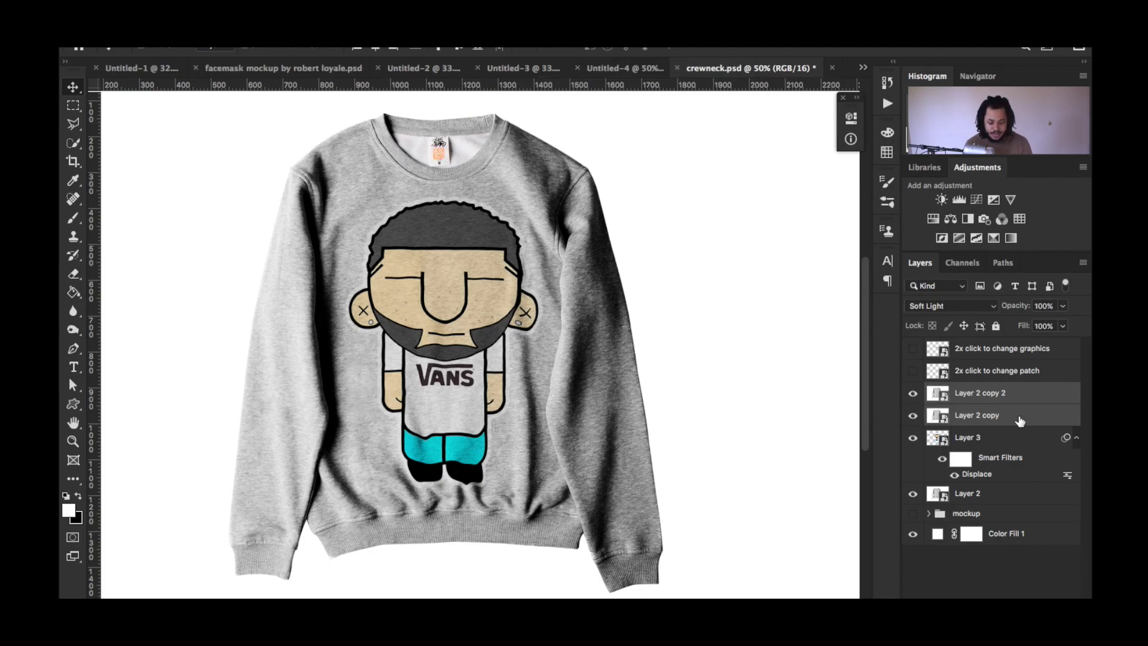
# - Clip both shirt-texture copies to the Vans graphic and set the top copy's opacity to 50%
pyautogui.rightClick(1038, 401)
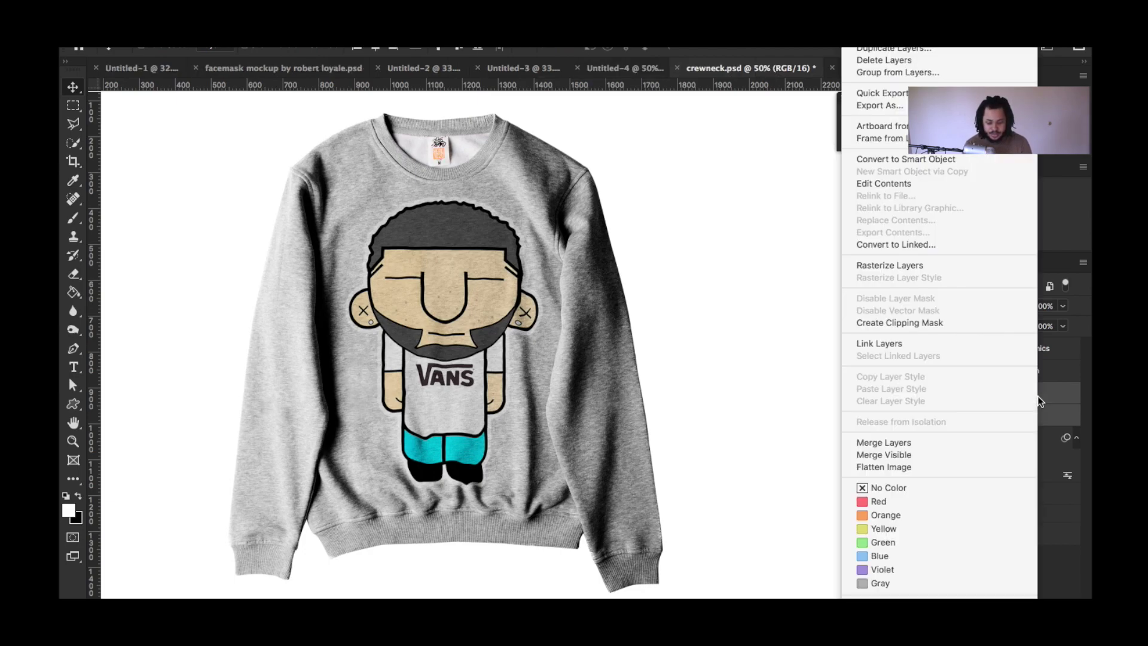
pyautogui.click(940, 323)
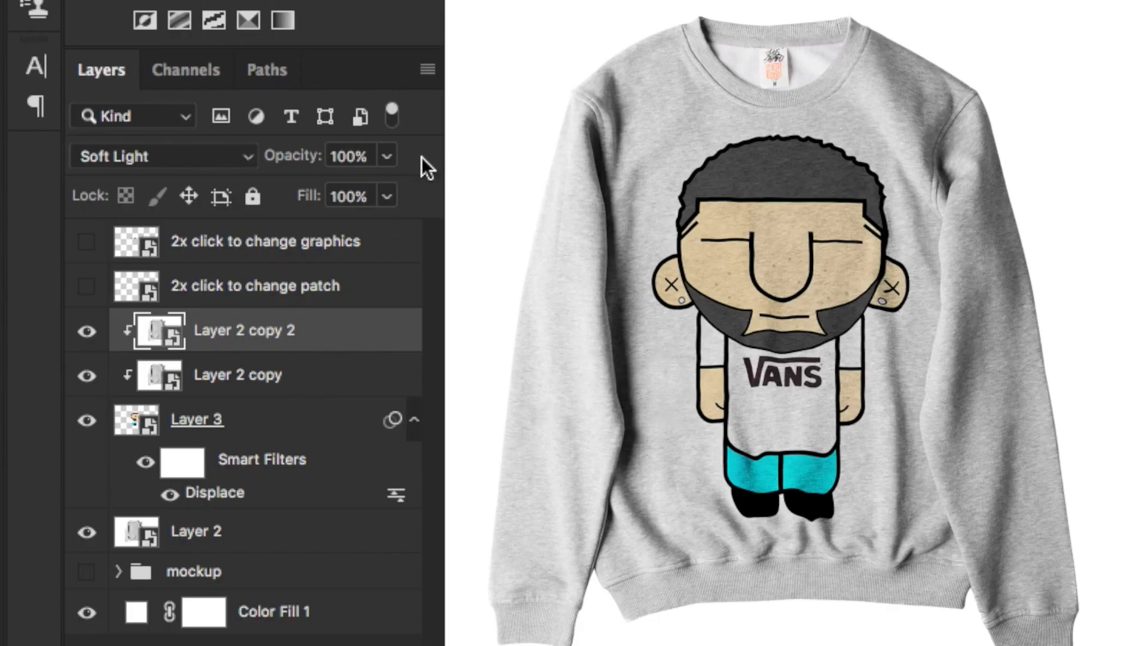
pyautogui.click(390, 156)
pyautogui.click(333, 185)
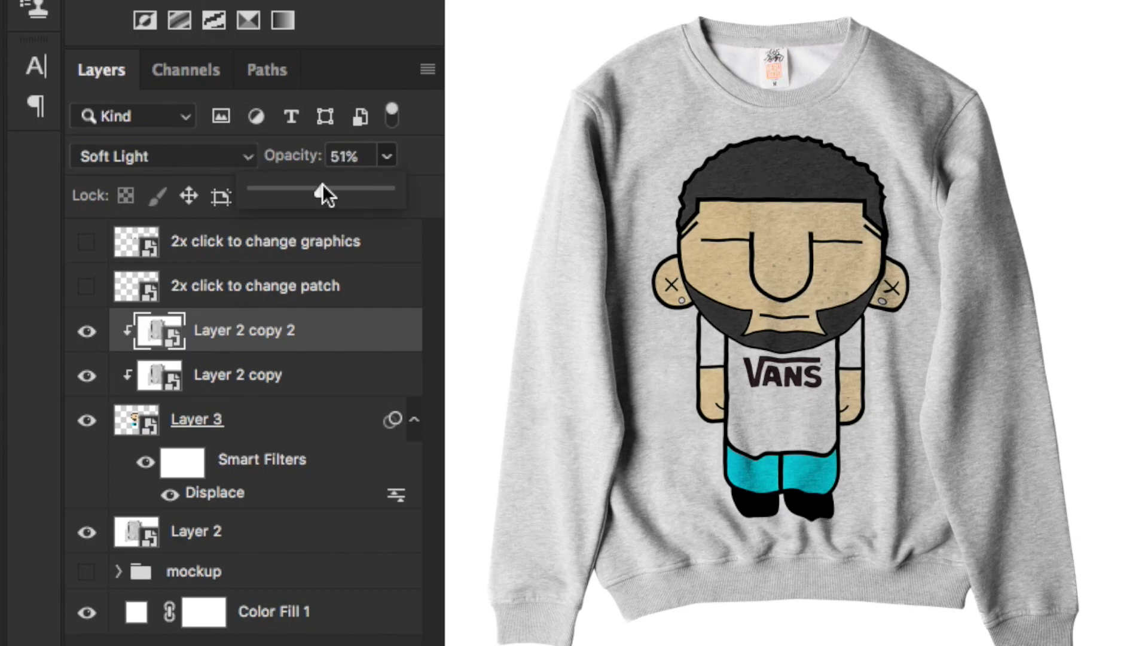
pyautogui.click(397, 182)
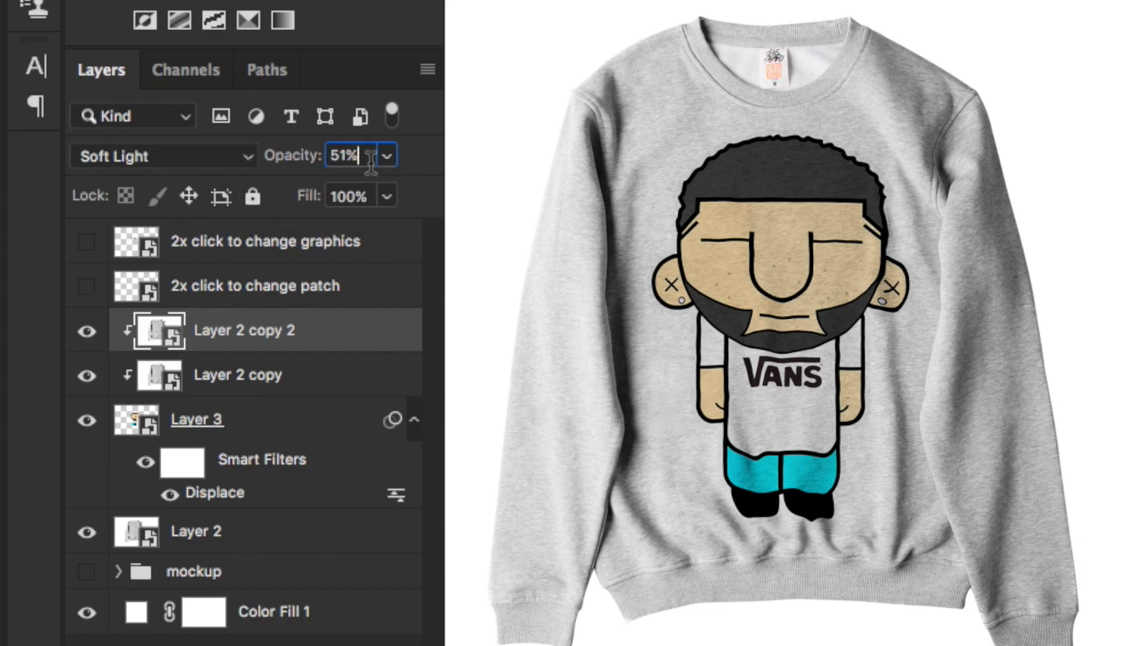
pyautogui.press('Down')
# - Give the top copy 75% fill and reopen the Displace filter settings
pyautogui.click(366, 195)
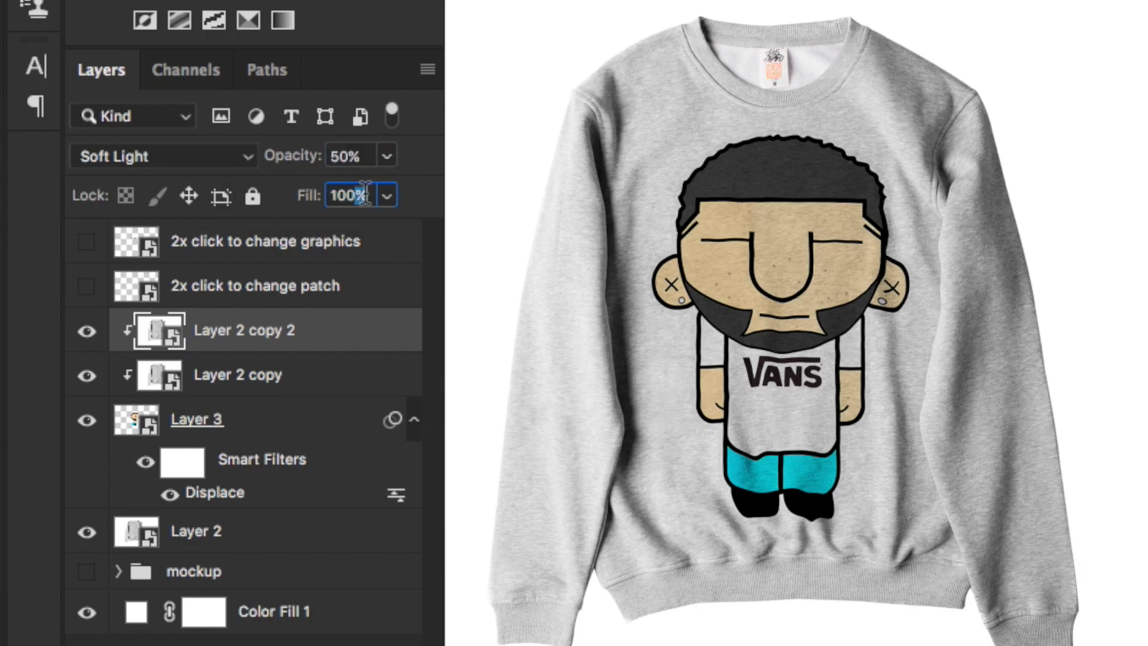
pyautogui.write('75')
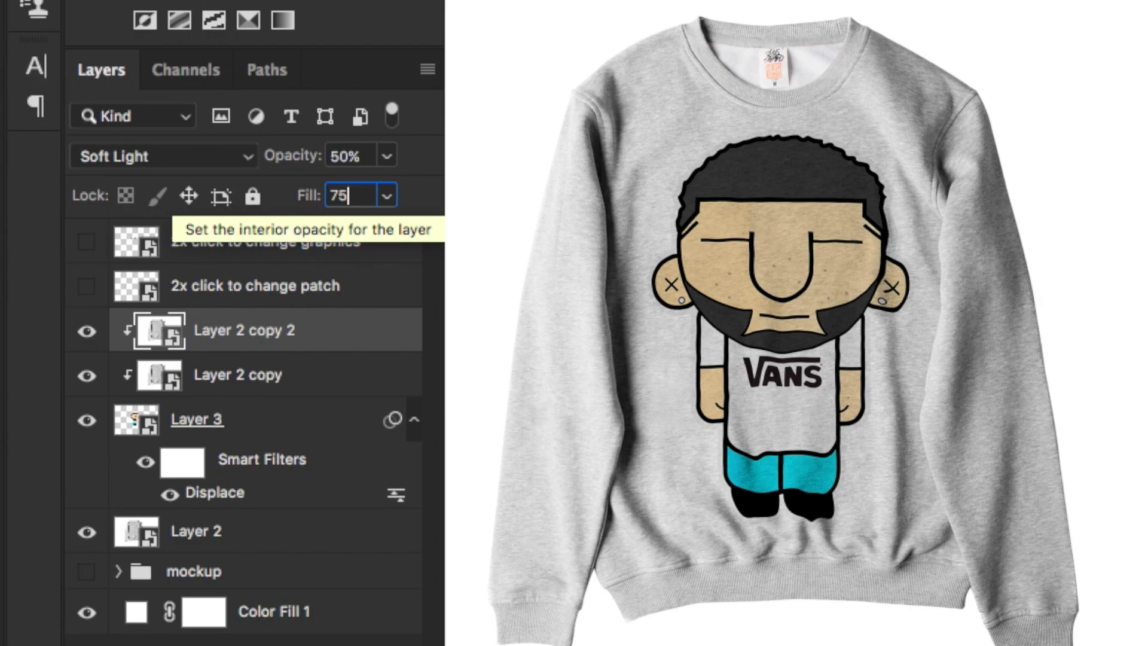
pyautogui.press('Return')
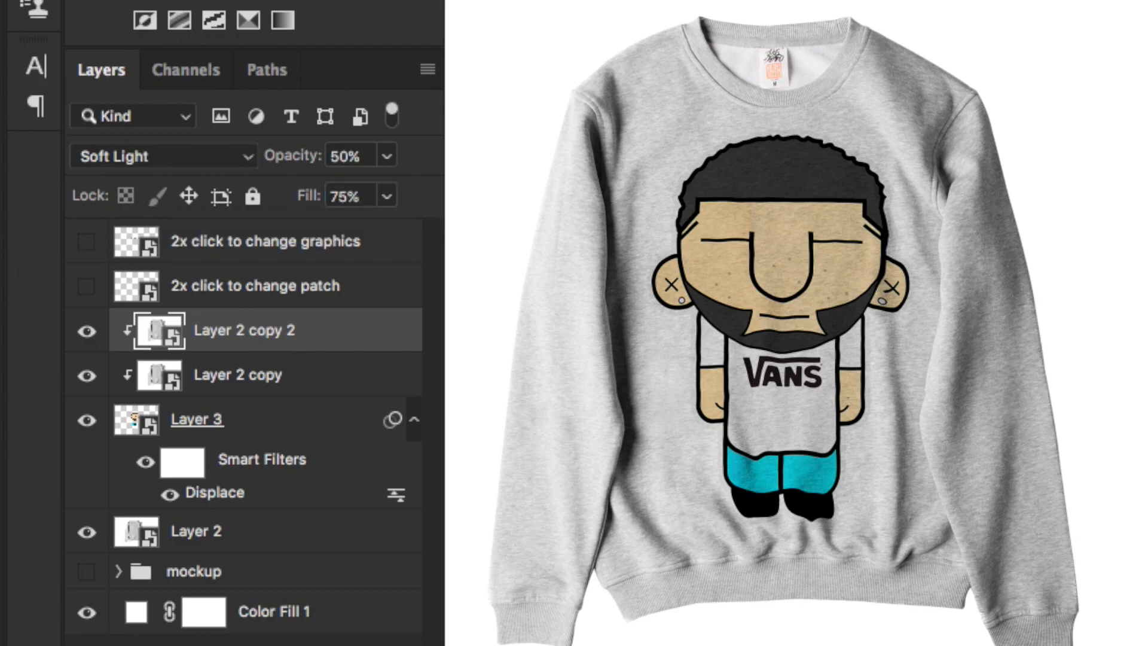
pyautogui.press('f')
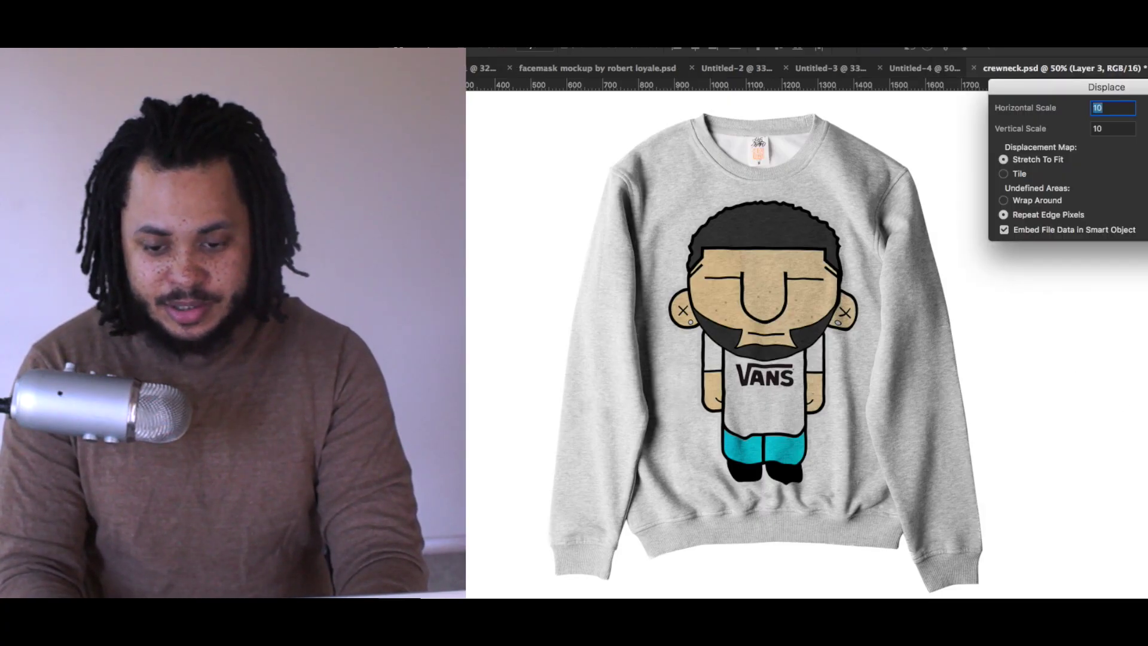
# - Re-apply Displace at horizontal and vertical scale 5 using the same shirt displacement PSD
pyautogui.write('5')
pyautogui.press('Tab')
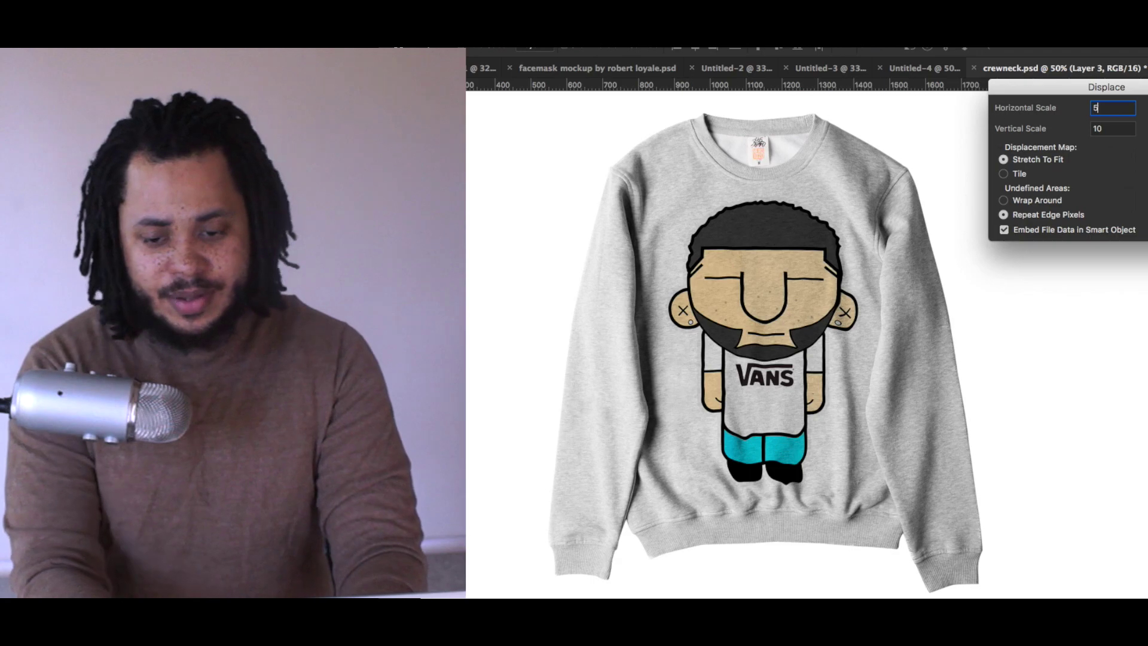
pyautogui.write('5')
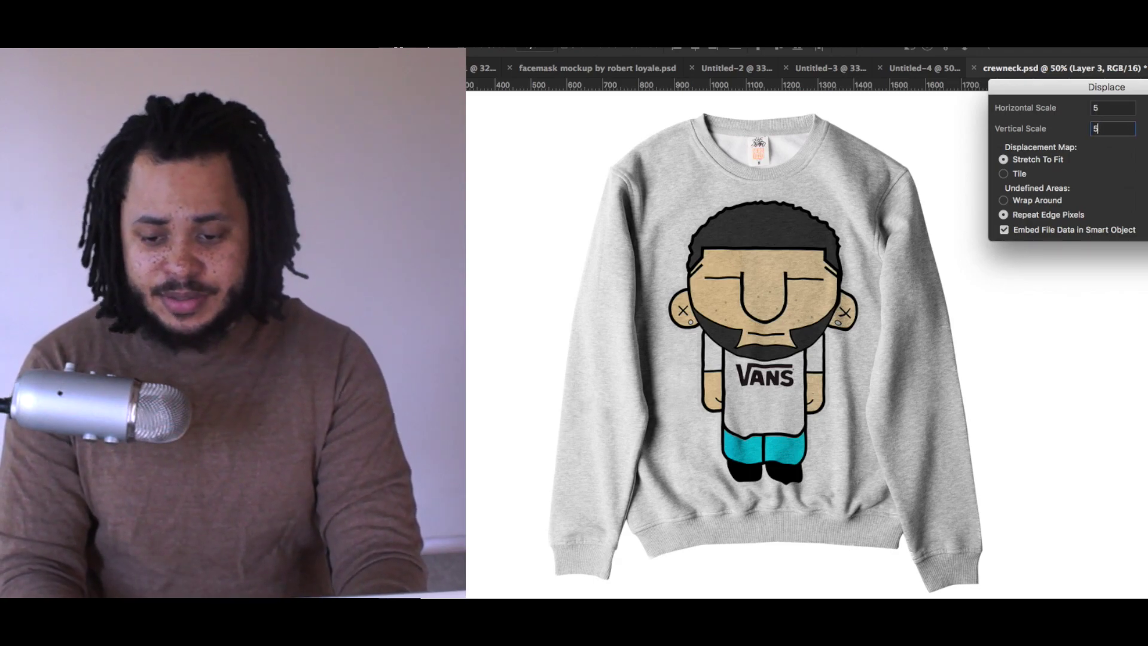
pyautogui.press('Return')
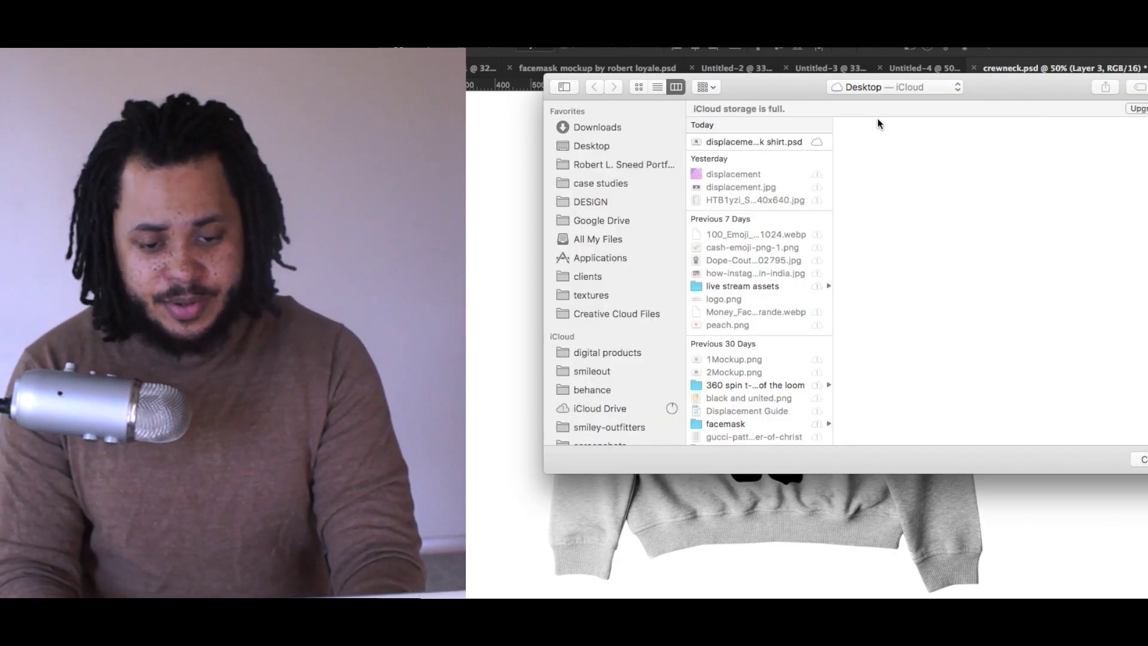
pyautogui.click(773, 142)
pyautogui.press('Return')
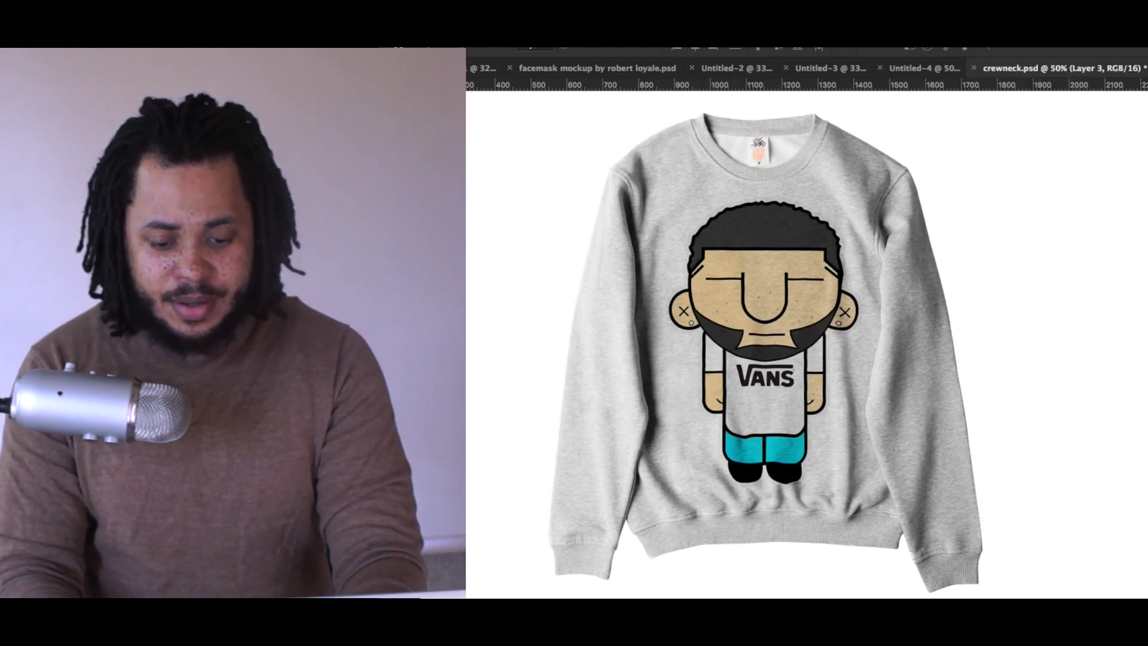